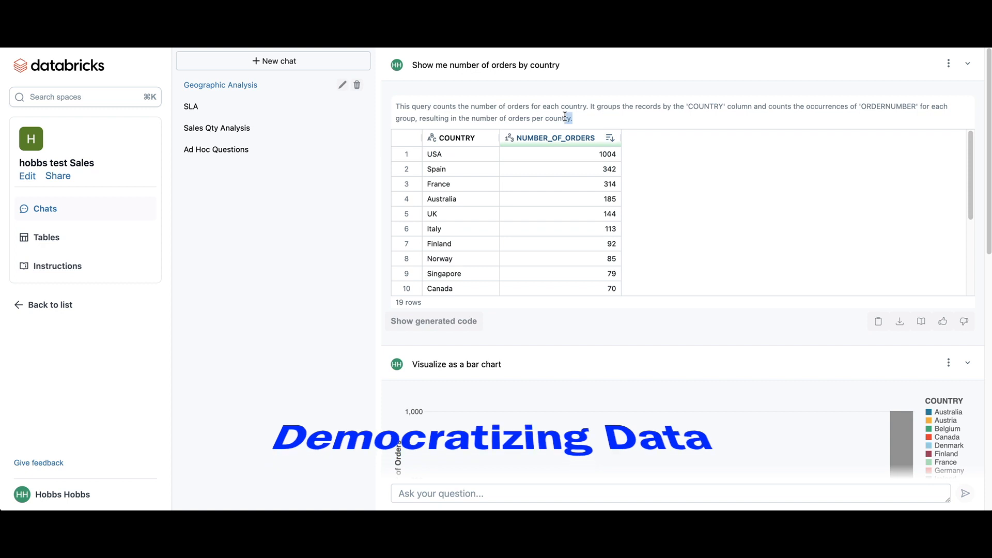
# Step: Review the Geographic Analysis chat's answers and inspect the generated code for the most popular product line in Spain
pyautogui.click(434, 321)
pyautogui.scroll(-2, 488, 369)
pyautogui.click(434, 237)
pyautogui.scroll(2, 653, 206)
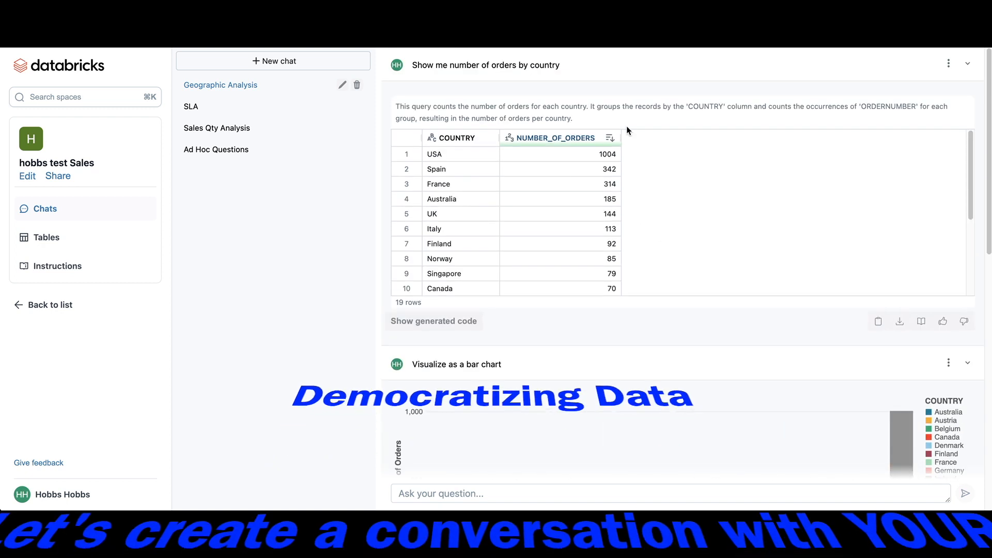
pyautogui.scroll(-3, 642, 315)
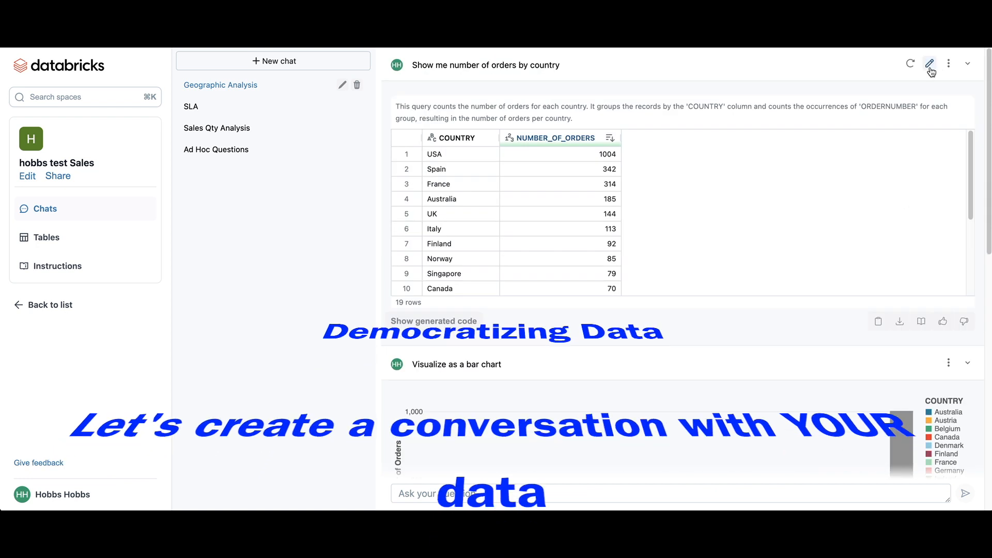
pyautogui.scroll(-8, 421, 206)
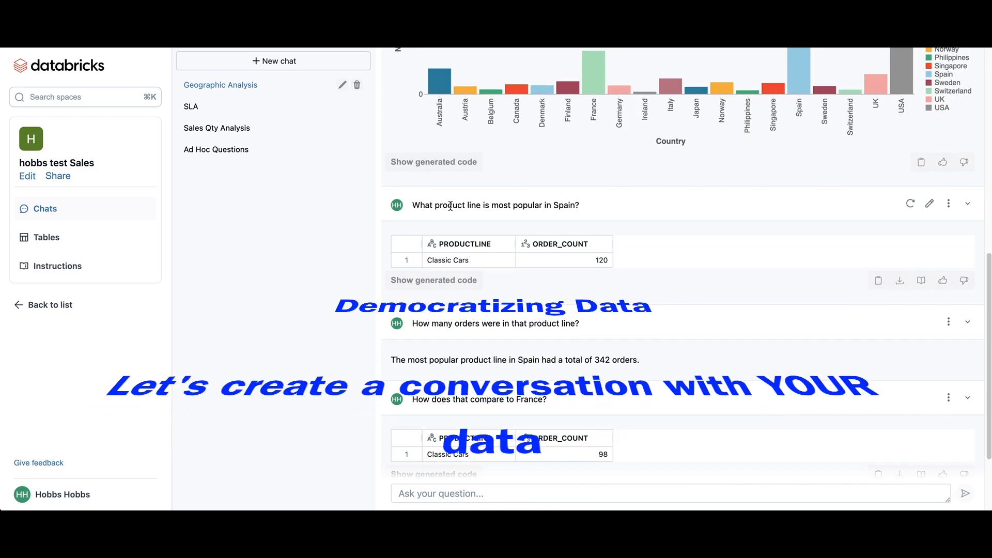
pyautogui.click(434, 280)
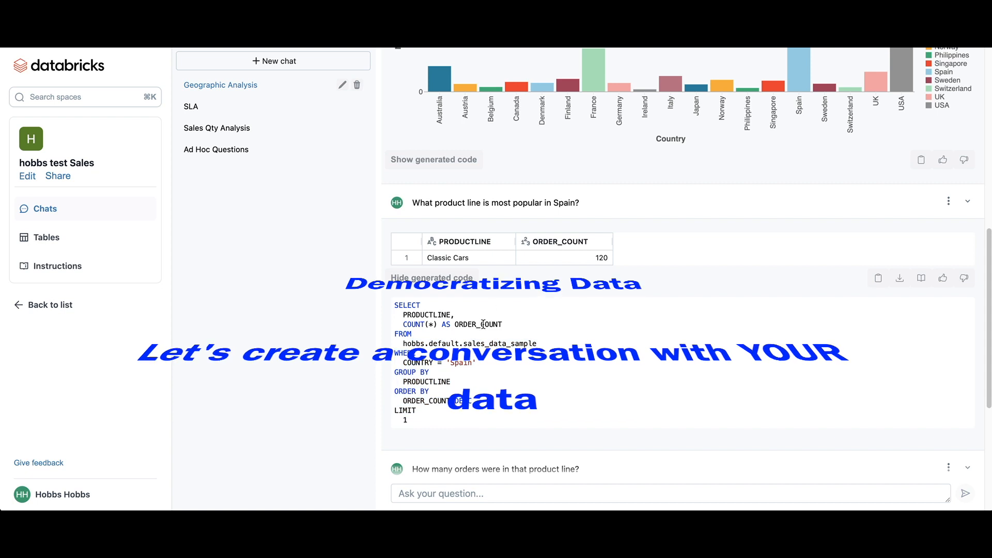
pyautogui.click(437, 279)
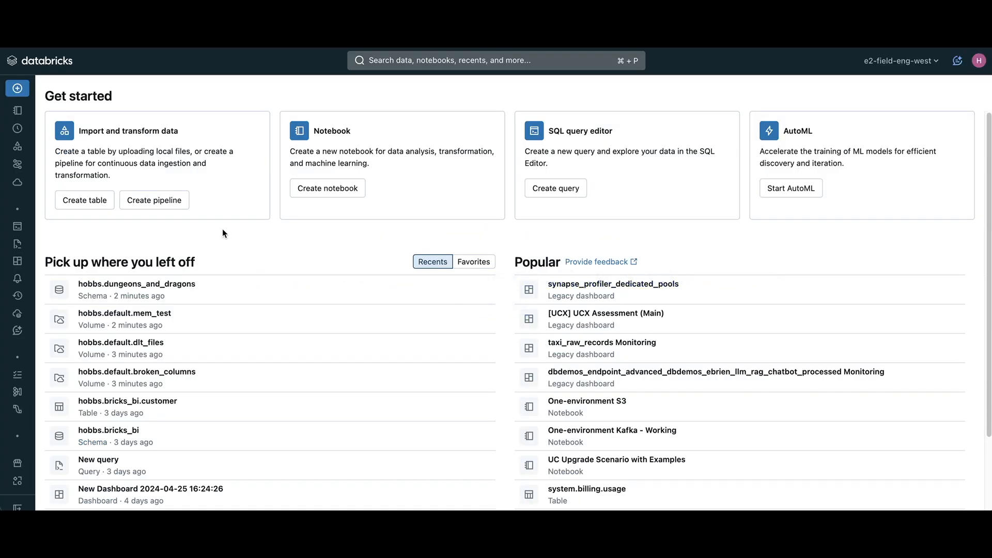
# Step: Start creating a table from a local file and upload the sales_data_sample CSV from the Downloads folder
pyautogui.moveTo(32, 228)
pyautogui.click(86, 202)
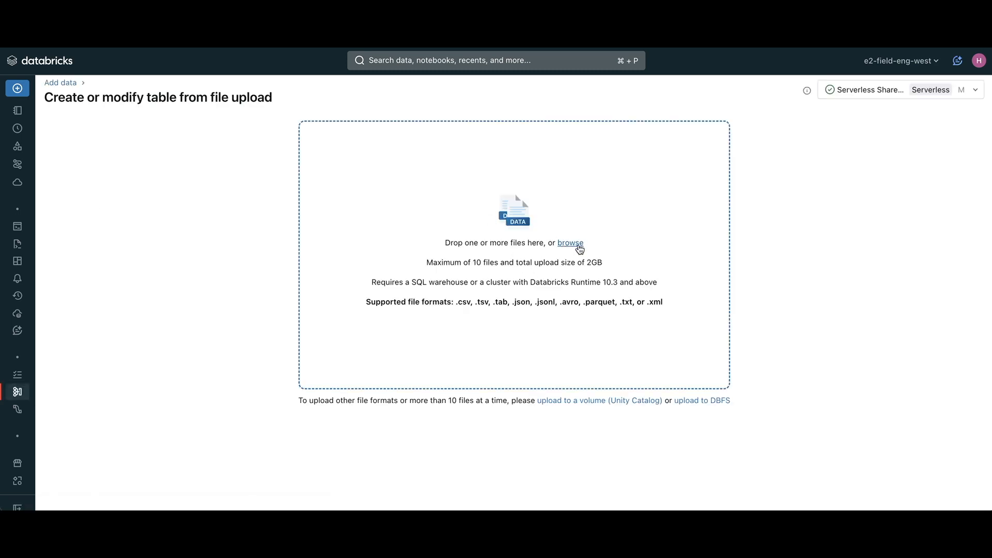
pyautogui.click(574, 247)
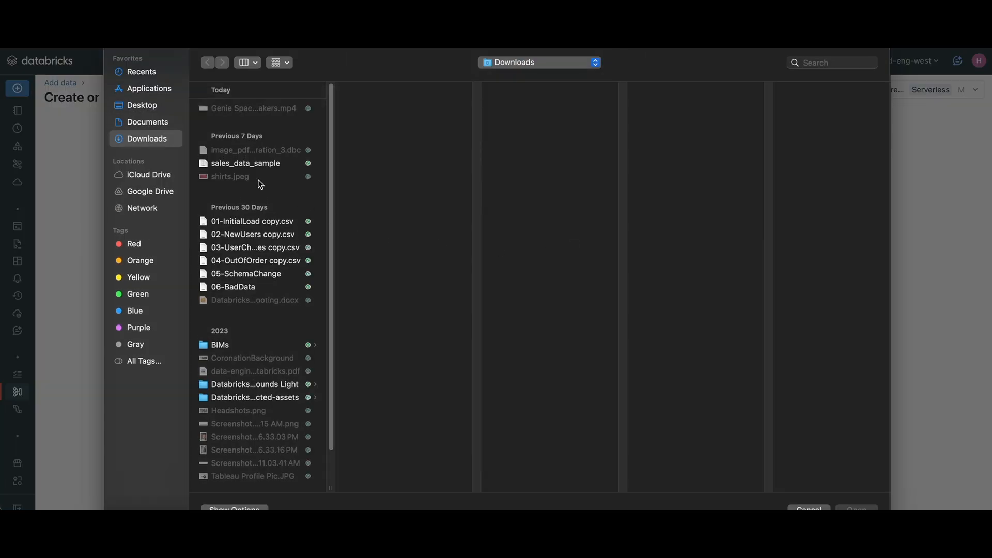
pyautogui.click(241, 165)
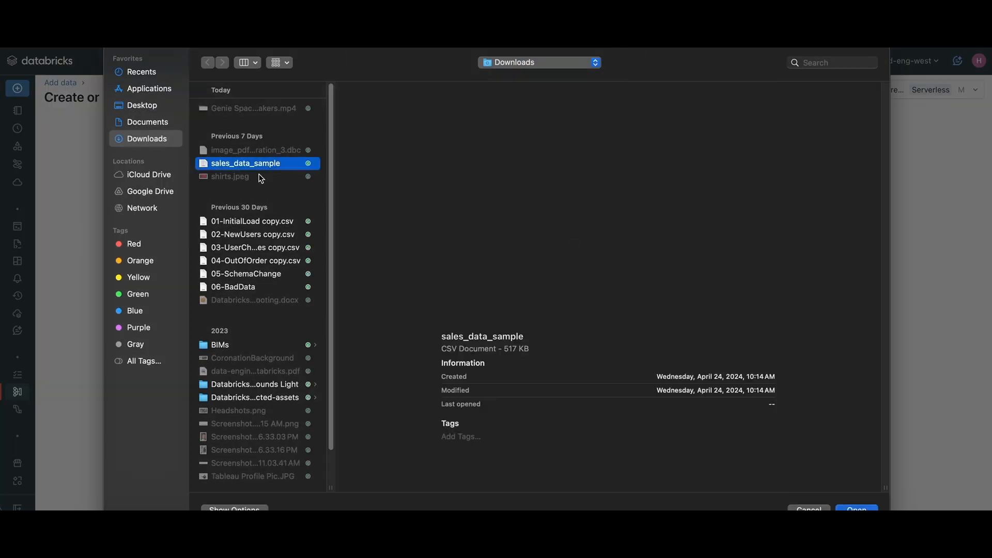
pyautogui.click(853, 508)
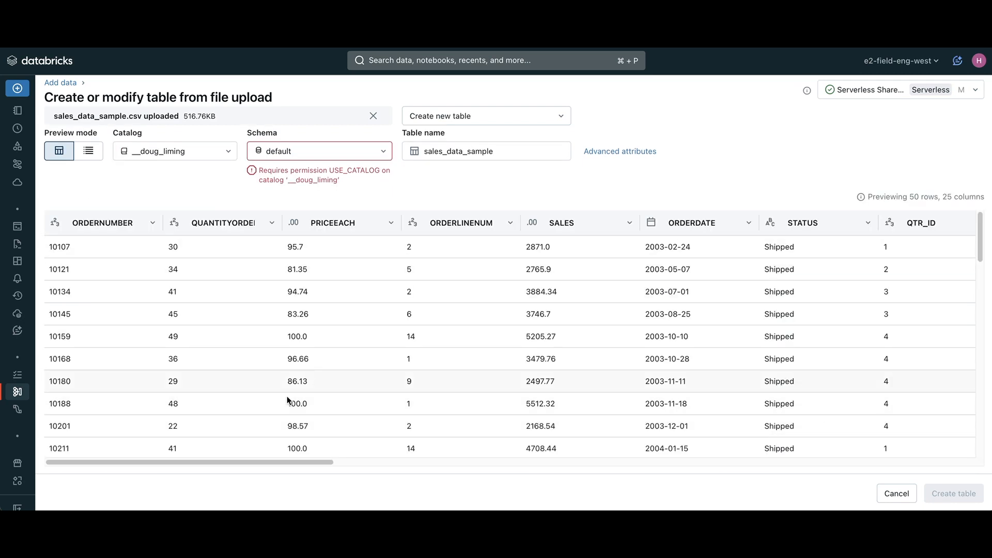
# Step: Create the table as sales_data_sample2 in the hobbs catalog and default schema
pyautogui.click(140, 147)
pyautogui.write('hobbs')
pyautogui.click(147, 194)
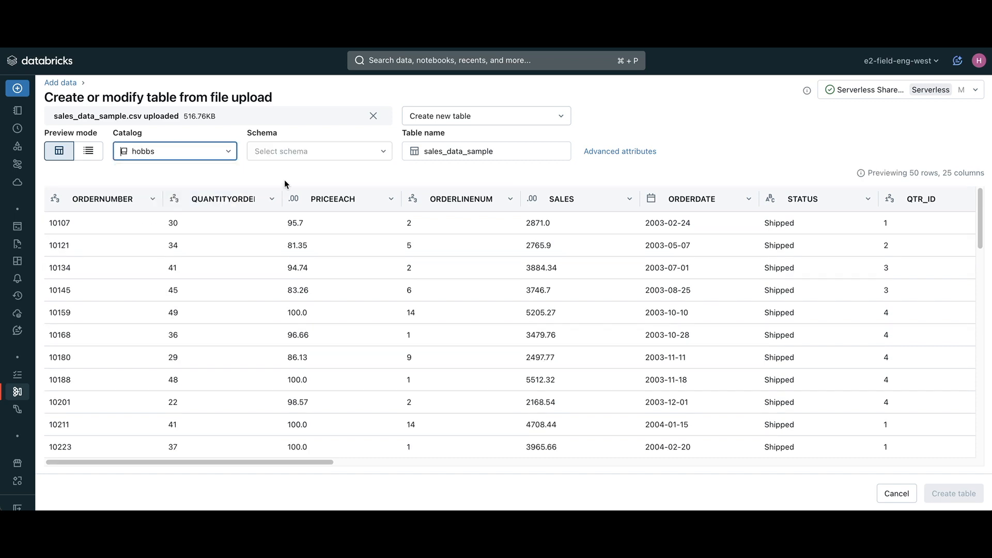
pyautogui.click(306, 152)
pyautogui.click(538, 153)
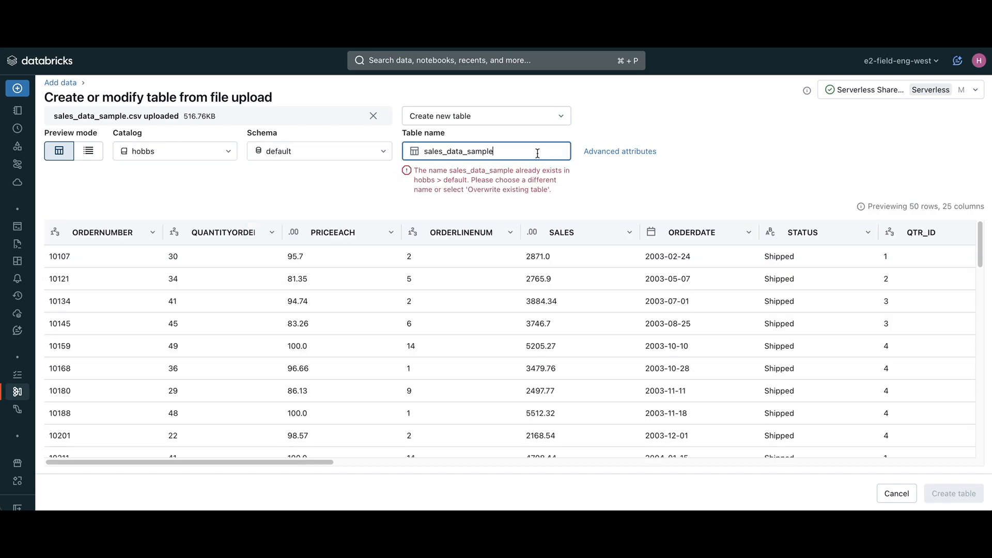
pyautogui.write('2')
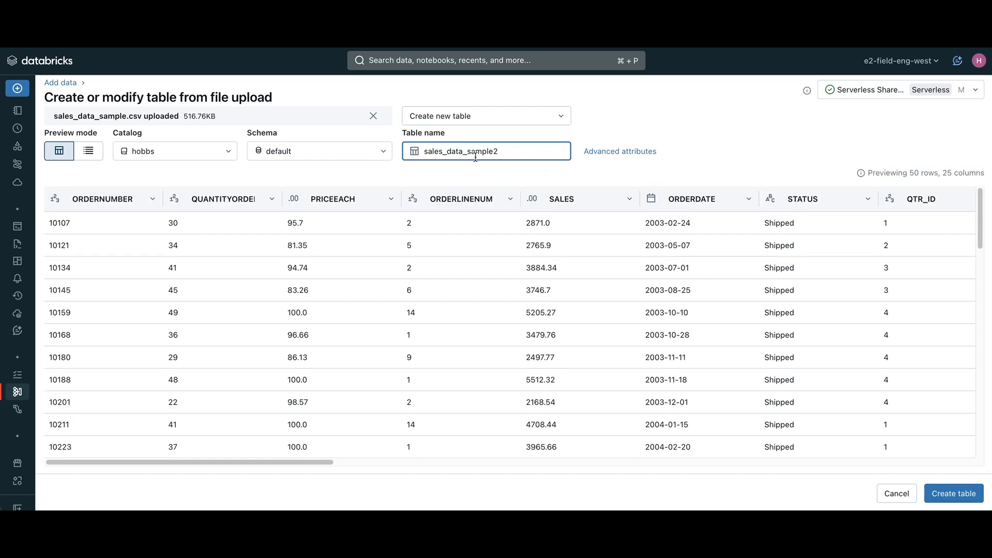
pyautogui.click(964, 495)
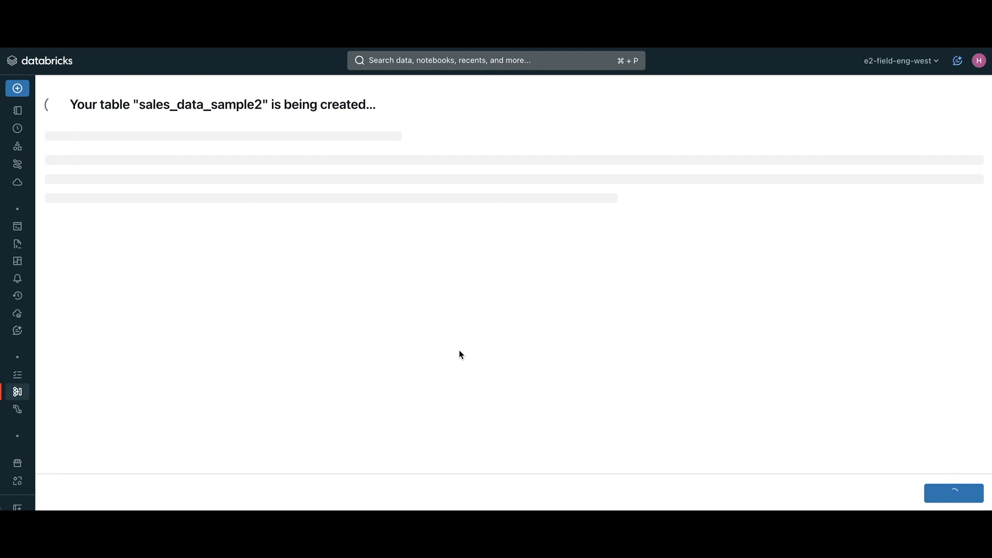
# Step: Filter the catalog tree by hobbs and preview the sample data of the sales_data_sample2 table before returning to its overview
pyautogui.moveTo(22, 150)
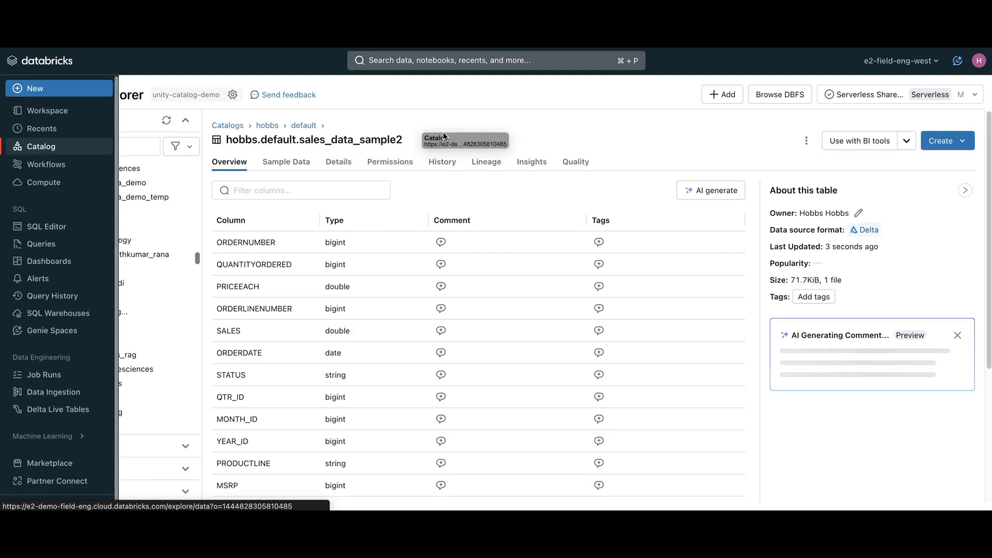
pyautogui.click(86, 146)
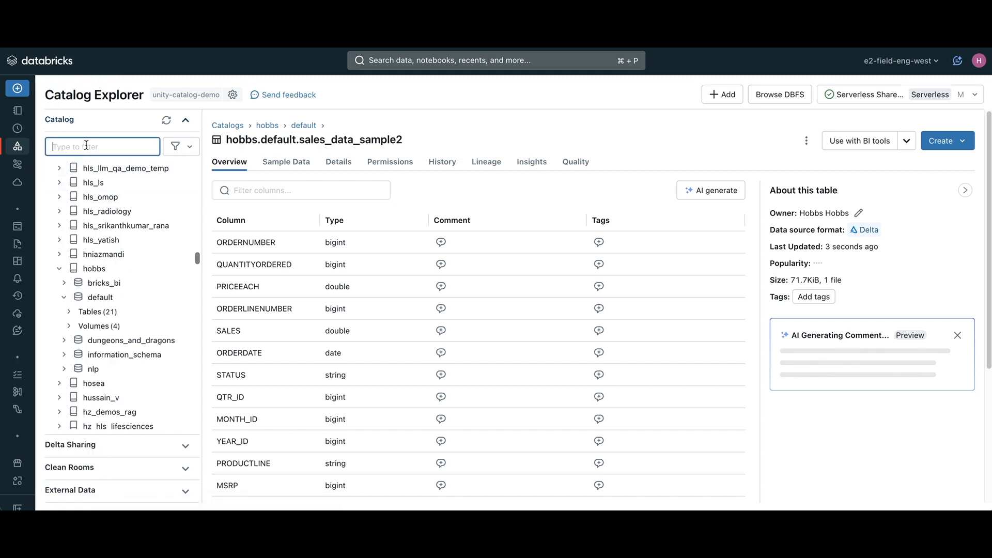
pyautogui.write('hobbs')
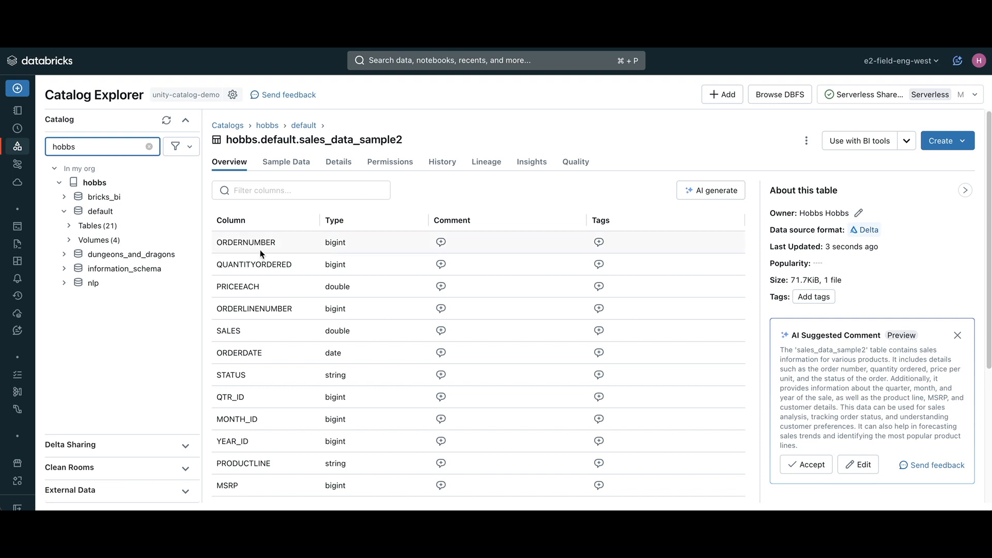
pyautogui.click(287, 163)
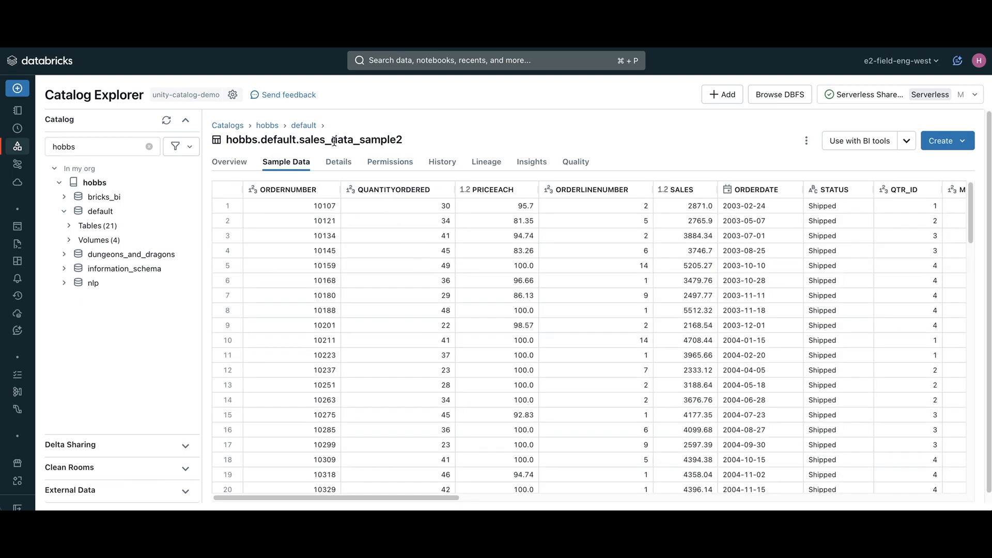
pyautogui.click(230, 163)
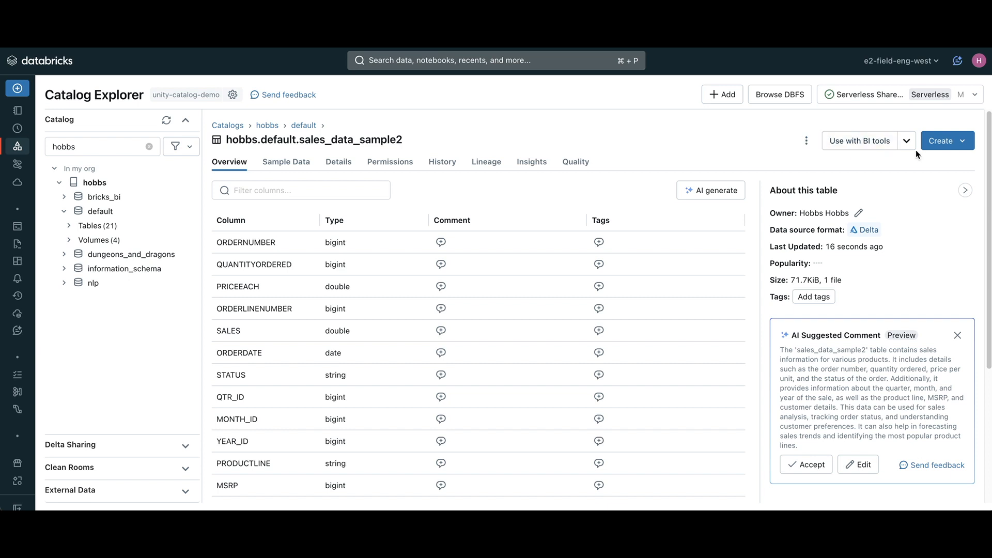
# Step: Start a Genie space from the sales_data_sample2 table, titled hobbs-sample with "description" as its description
pyautogui.click(971, 148)
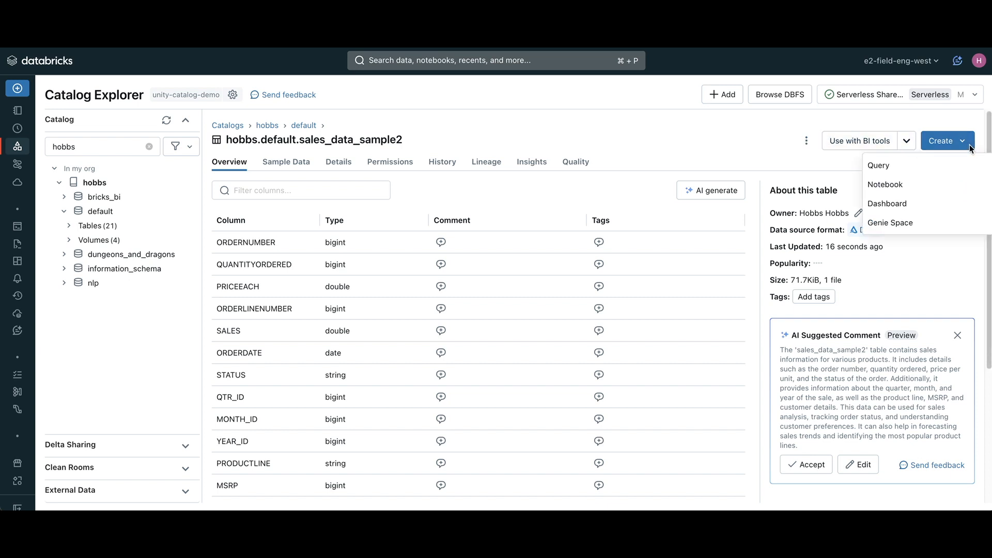
pyautogui.click(915, 225)
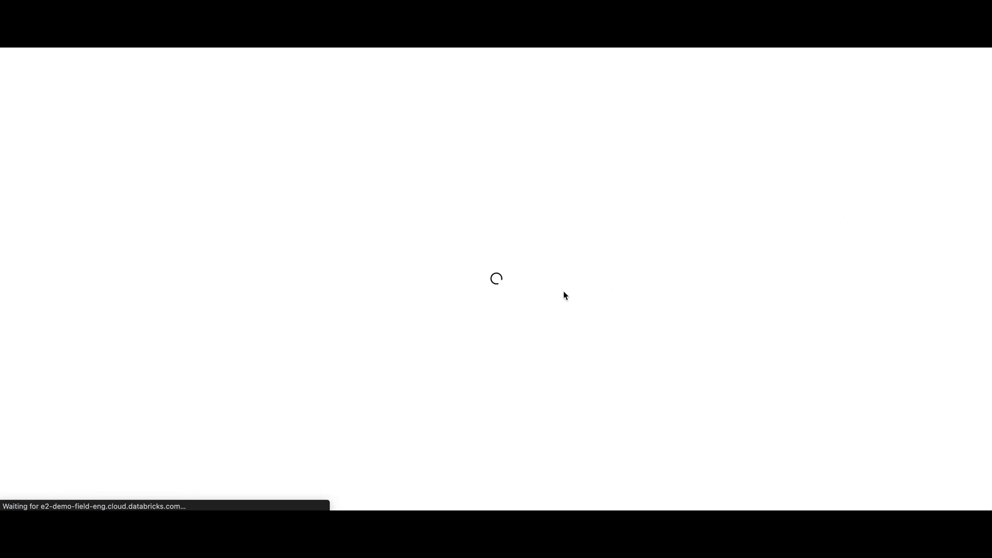
pyautogui.click(270, 194)
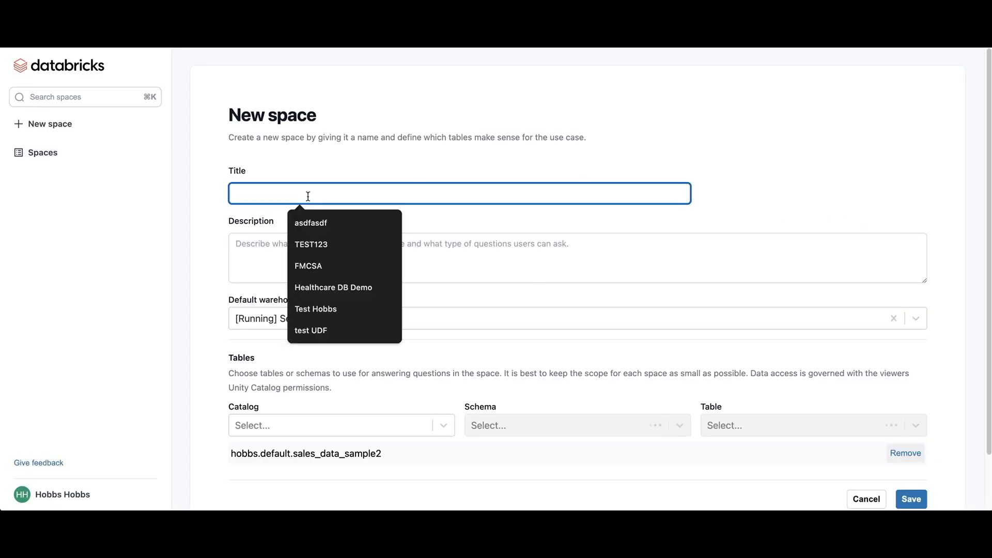
pyautogui.write('hobbs-sample')
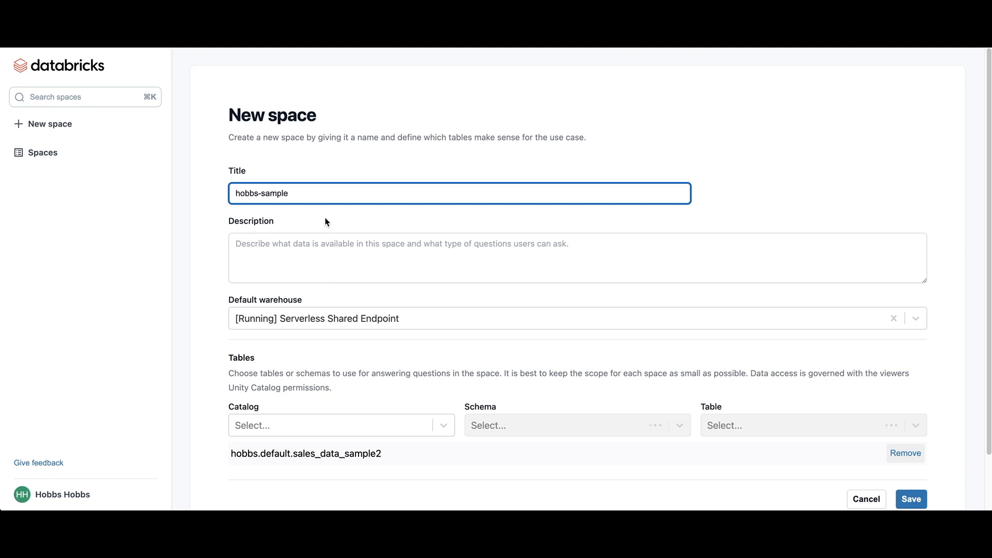
pyautogui.click(335, 248)
pyautogui.write('description')
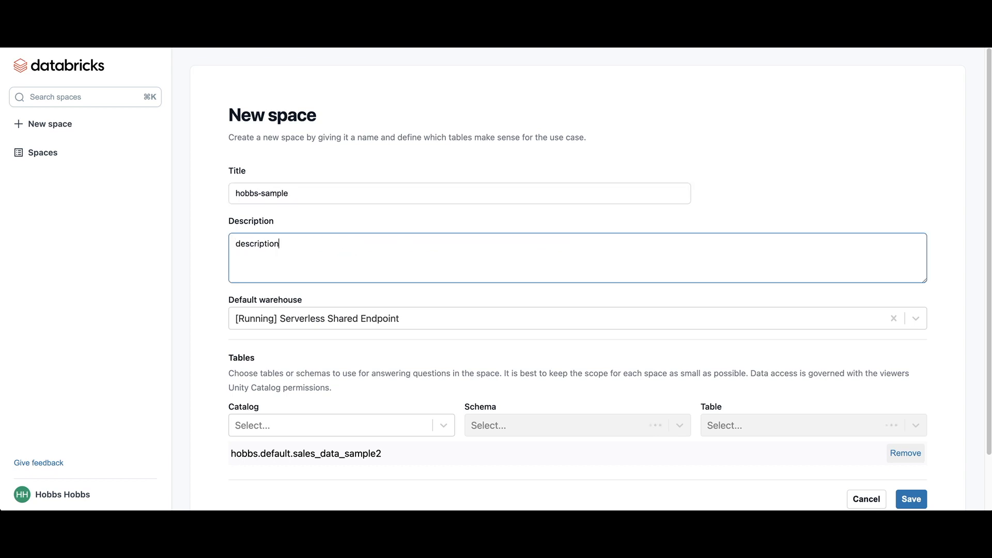
# Step: Choose Serverless Shared Endpoint as the new space's default warehouse and save the space
pyautogui.click(422, 320)
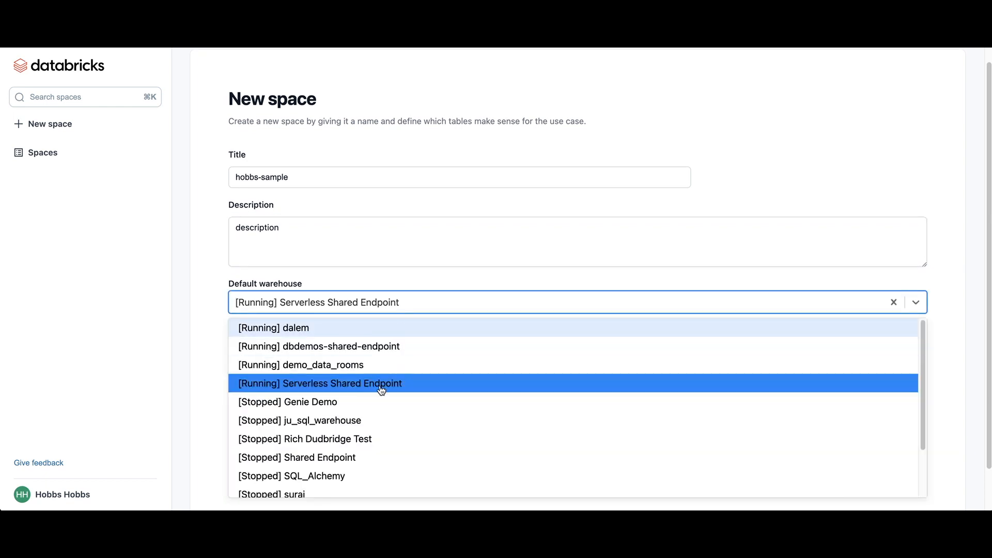
pyautogui.click(366, 389)
pyautogui.scroll(-2, 388, 372)
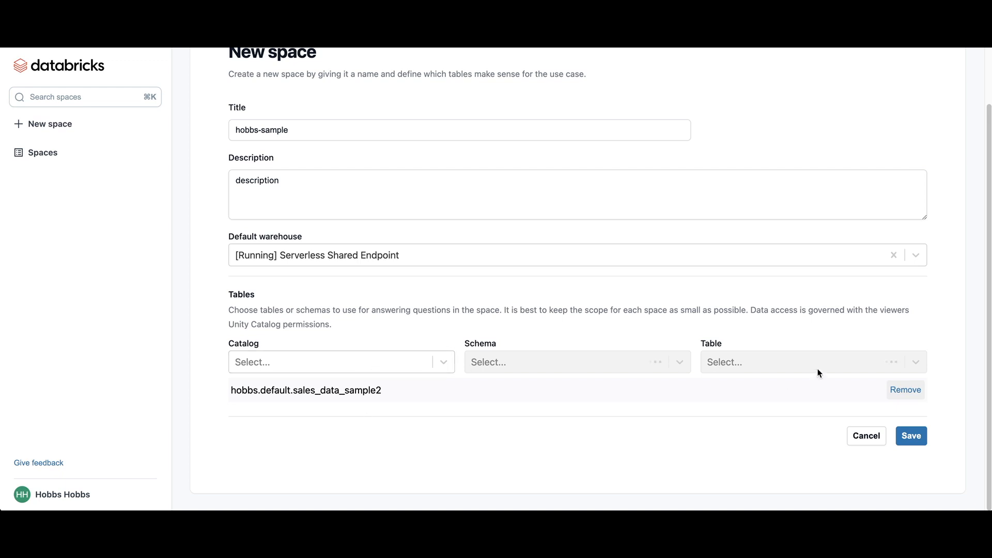
pyautogui.click(912, 436)
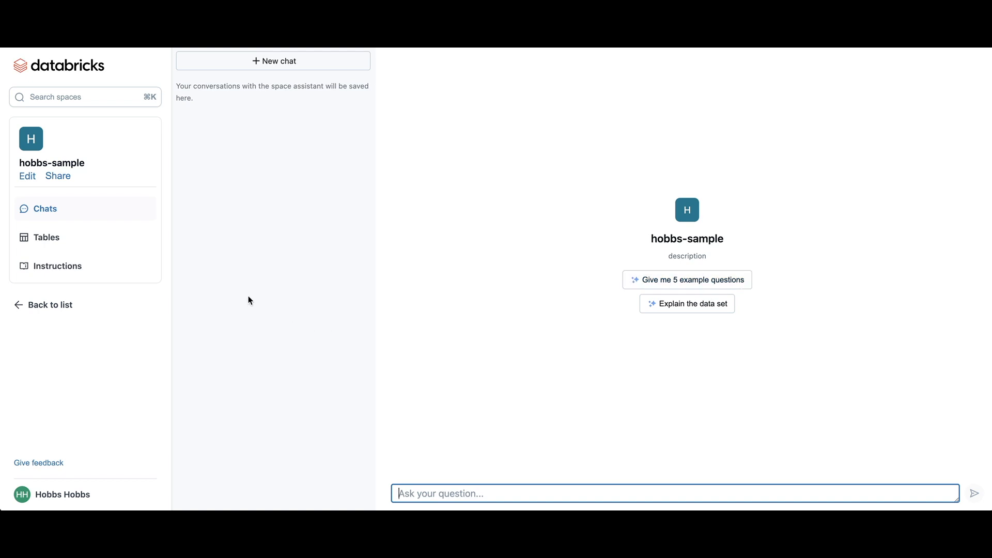
# Step: Open the space's sales_data_sample2 table in Catalog Explorer, accept its AI suggested comment and start generating AI comments for the columns
pyautogui.click(53, 247)
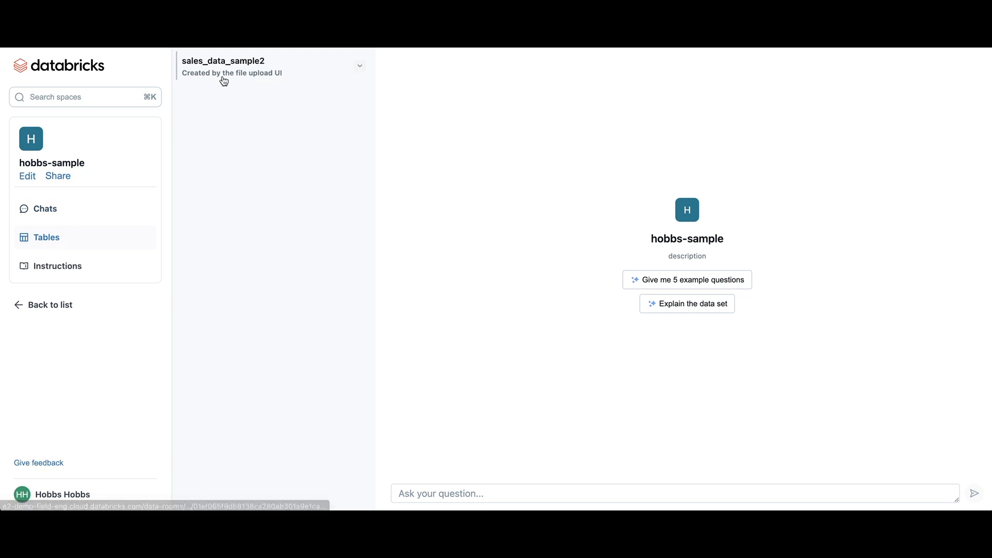
pyautogui.click(360, 65)
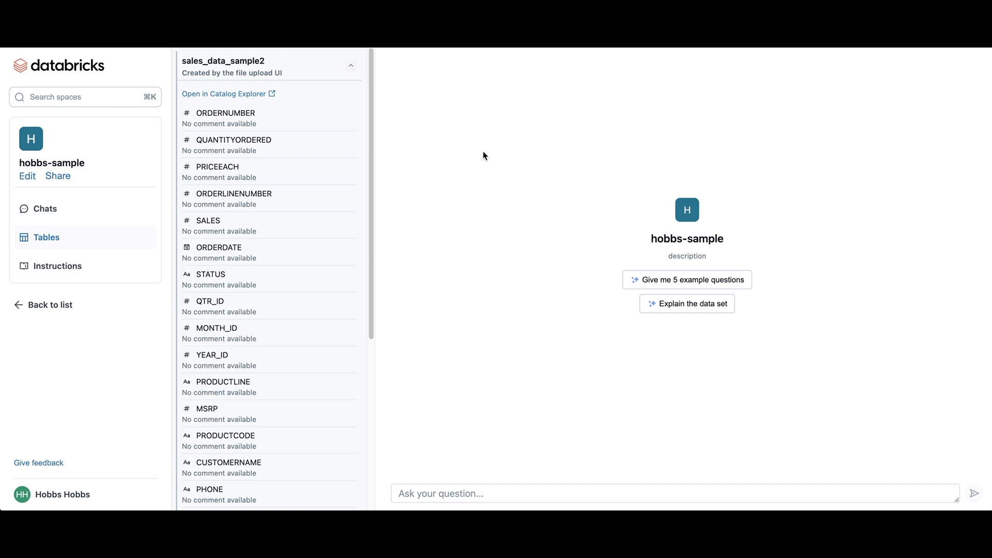
pyautogui.click(239, 97)
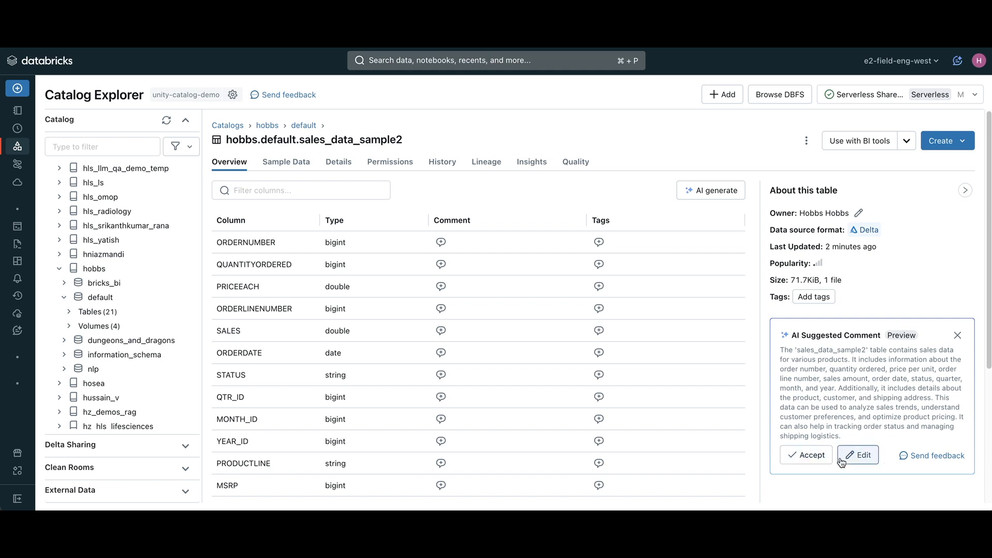
pyautogui.click(801, 457)
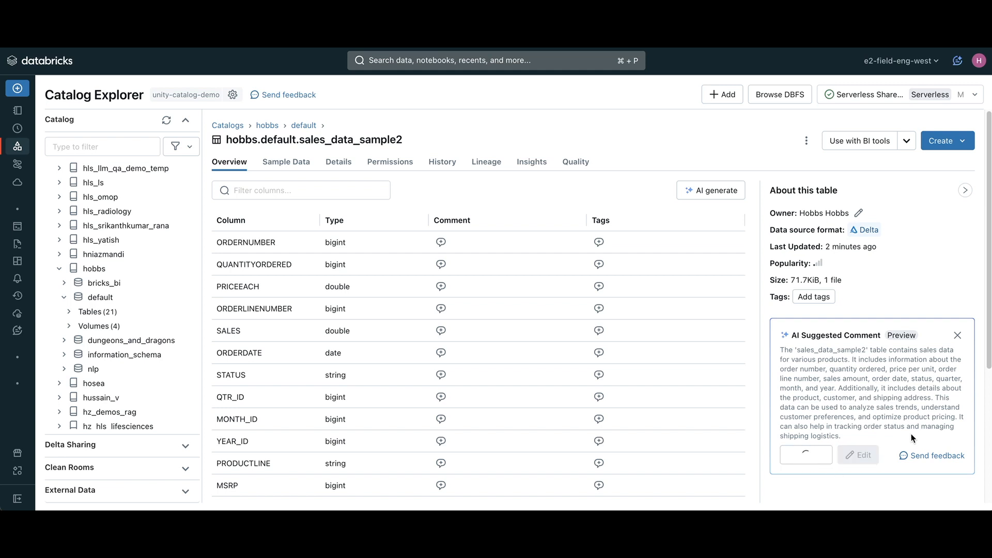
pyautogui.click(707, 193)
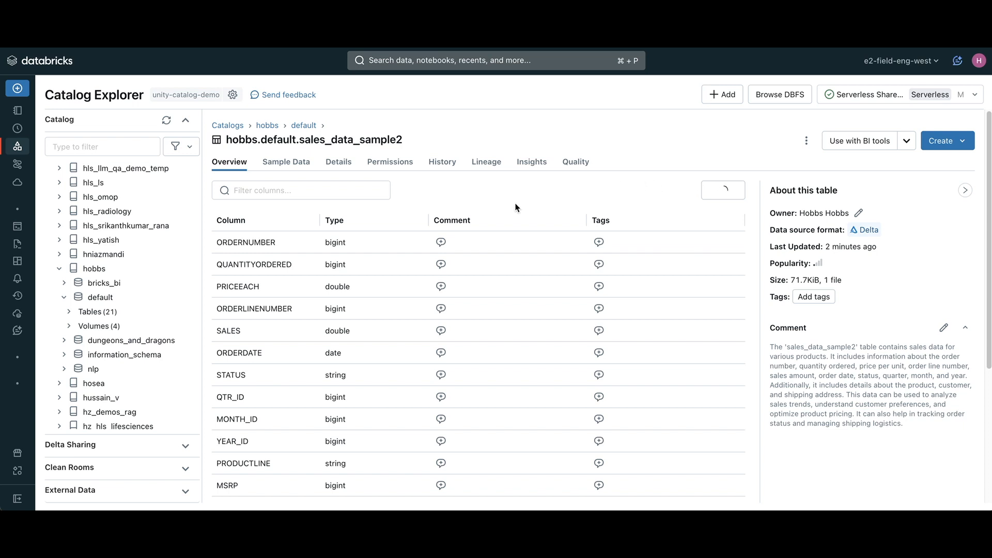
# Step: Filter the list of Genie spaces by hobbs and open the hobbs test Sales space
pyautogui.moveTo(25, 333)
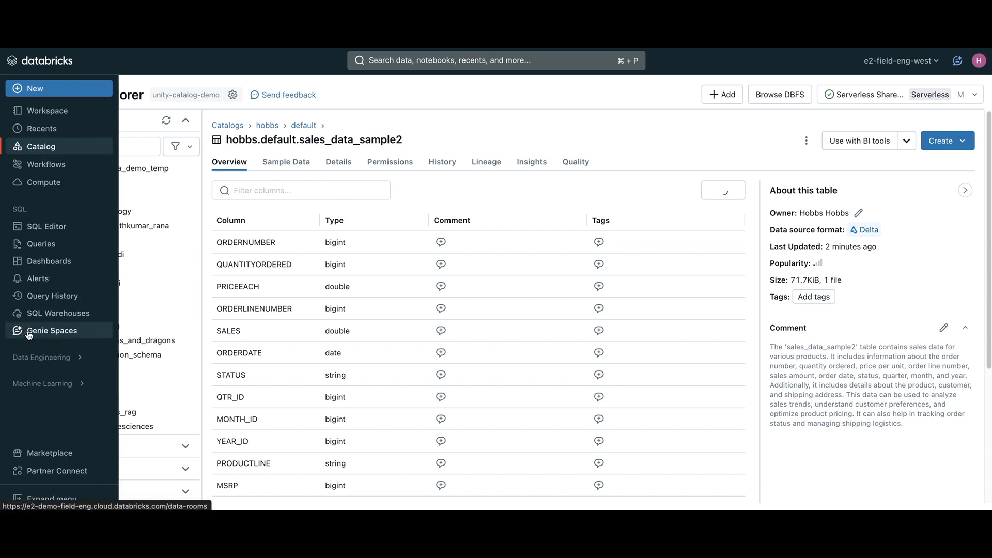
pyautogui.click(29, 332)
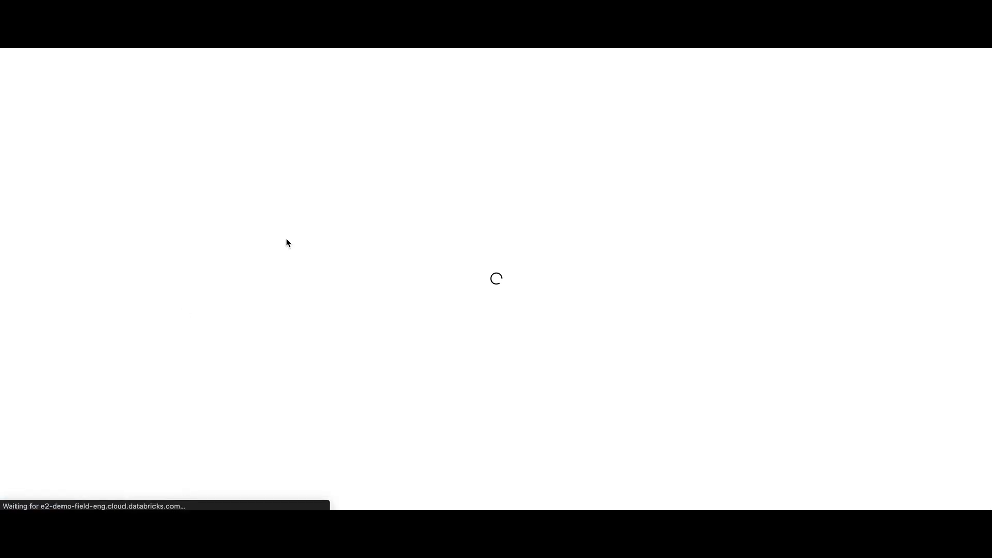
pyautogui.click(213, 94)
pyautogui.write('hobbs')
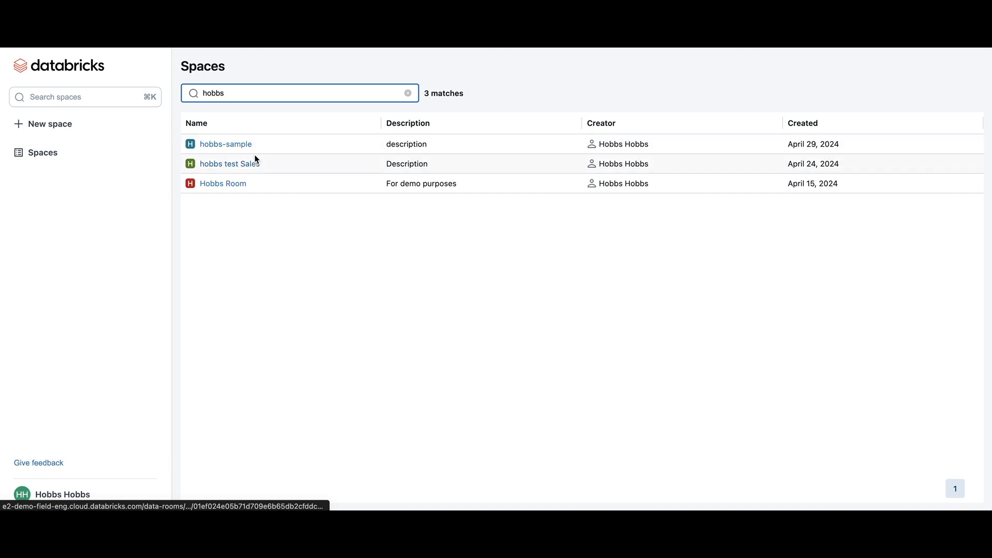
pyautogui.click(240, 165)
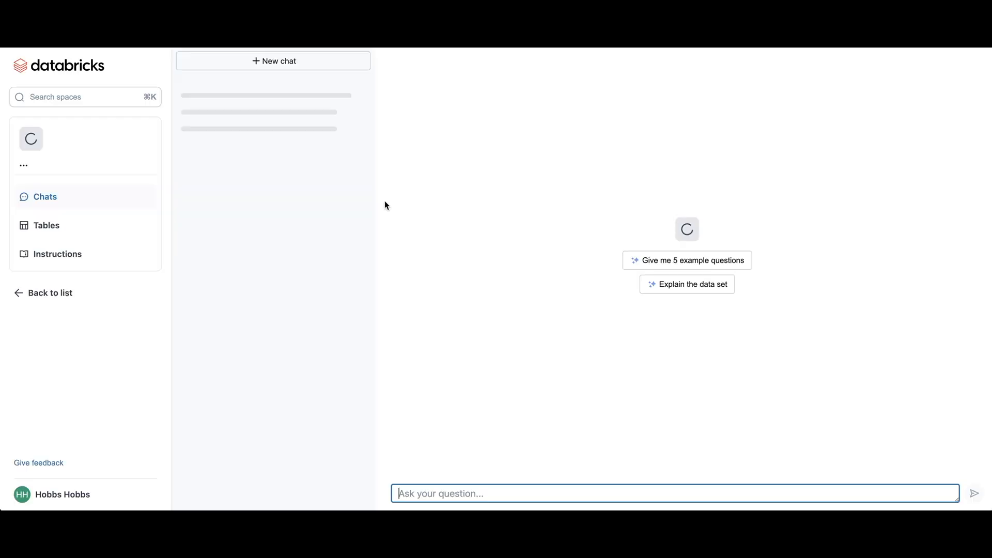
# Step: Expand the sales_data_sample table in the space to review its columns and their comments
pyautogui.click(58, 241)
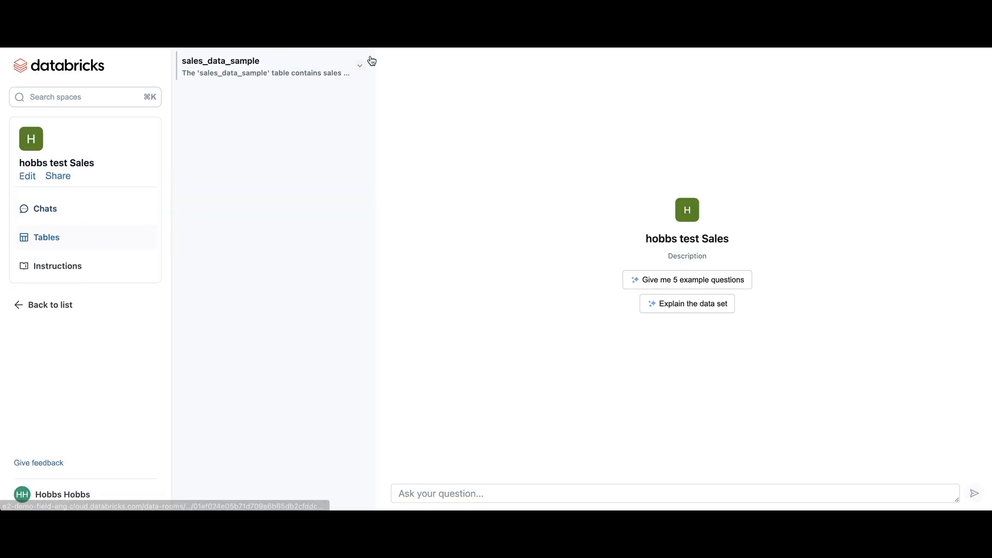
pyautogui.click(361, 68)
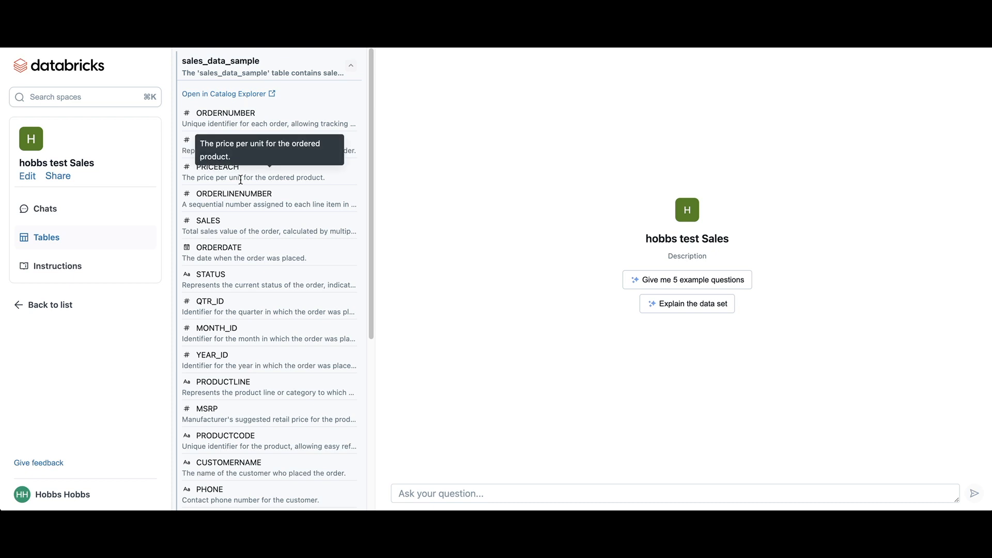
pyautogui.click(57, 212)
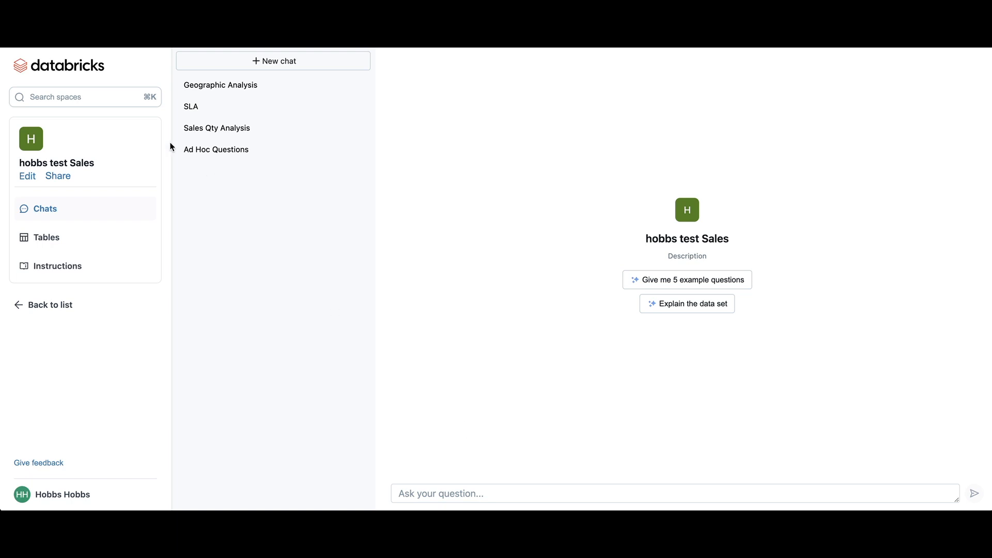
# Step: Open the Geographic Analysis chat and examine its question about the number of orders by country
pyautogui.click(209, 92)
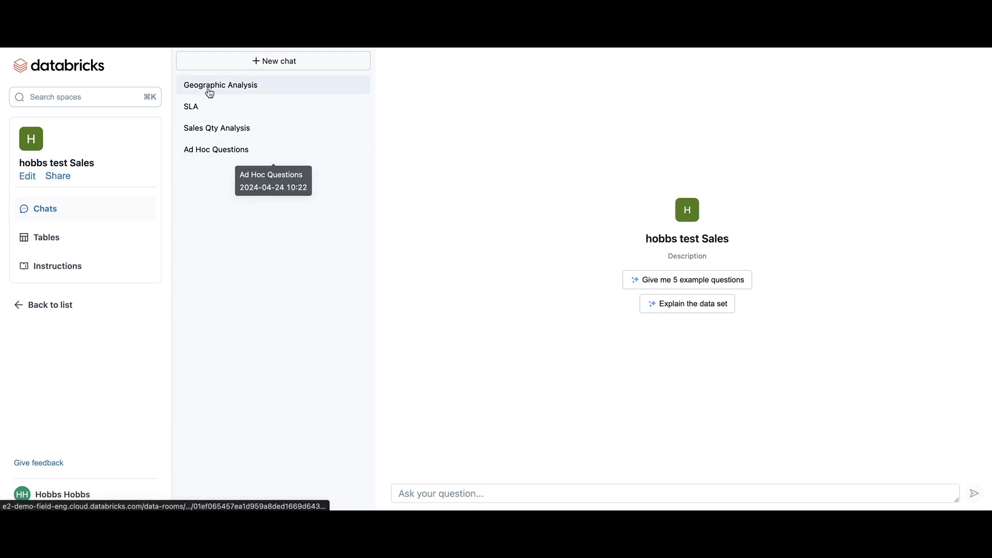
pyautogui.click(209, 93)
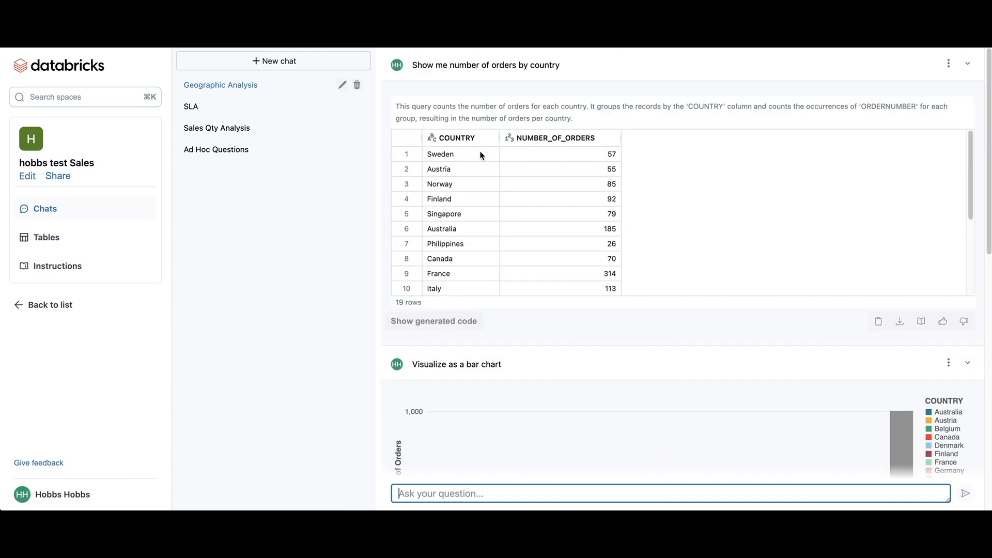
pyautogui.moveTo(562, 67); pyautogui.dragTo(474, 64)
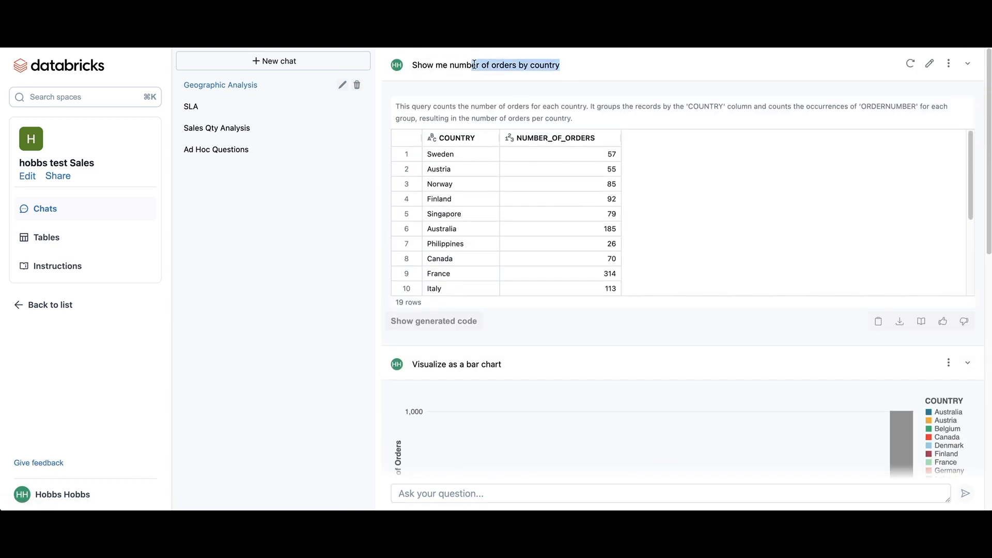
pyautogui.click(515, 73)
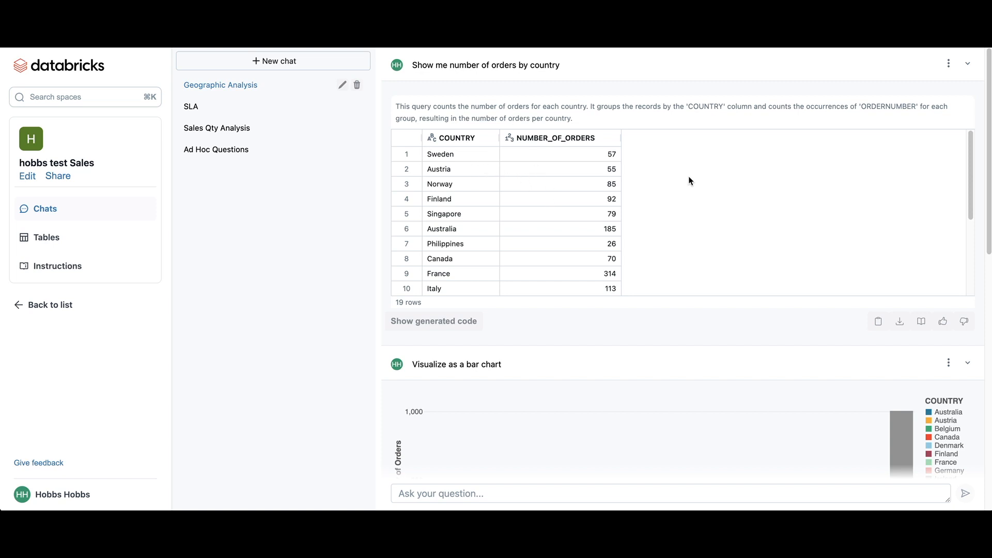
# Step: Sort the orders-by-country result by NUMBER_OF_ORDERS in descending order and read the query's explanation
pyautogui.click(615, 141)
pyautogui.click(614, 140)
pyautogui.moveTo(586, 120); pyautogui.dragTo(395, 103)
pyautogui.click(433, 106)
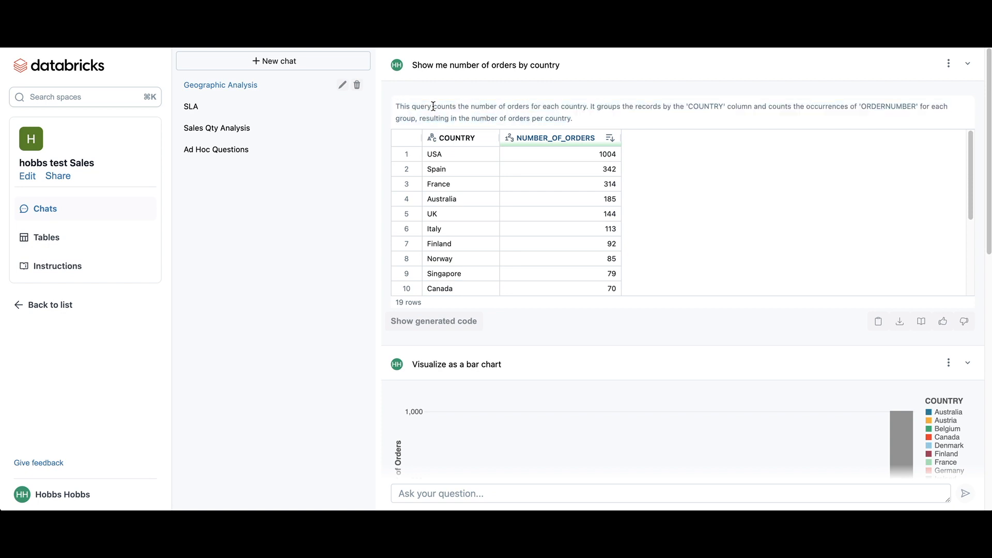
# Step: Show the generated SQL behind the orders-by-country answer, review it and hide it again
pyautogui.click(443, 321)
pyautogui.scroll(-2, 444, 321)
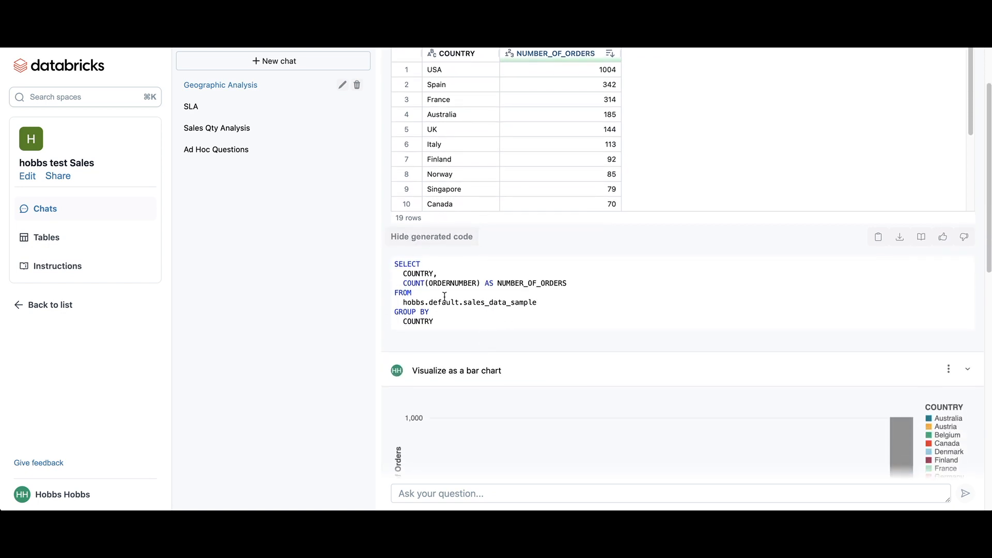
pyautogui.click(441, 239)
pyautogui.scroll(3, 653, 202)
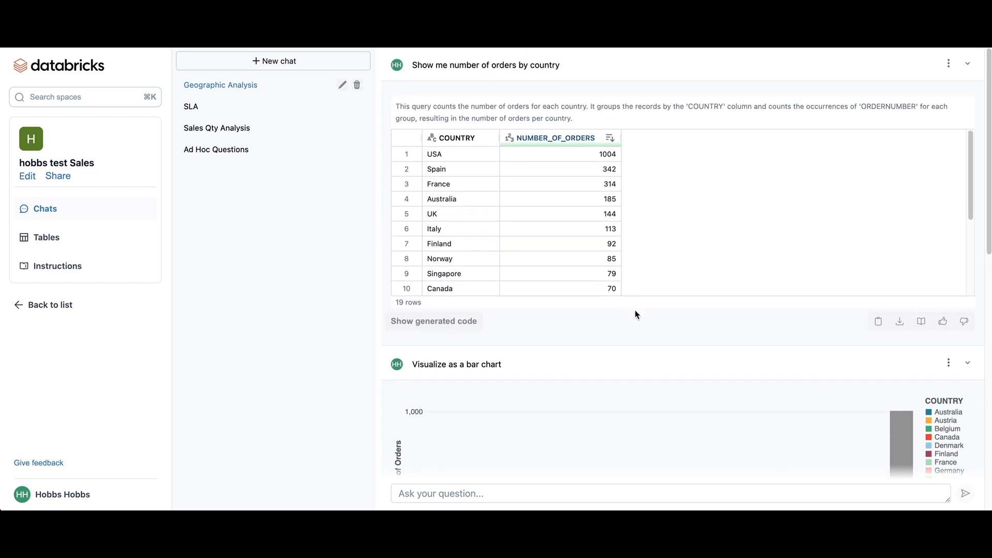
# Step: Examine the bar chart of orders per country against the table it was built from
pyautogui.scroll(-4, 517, 335)
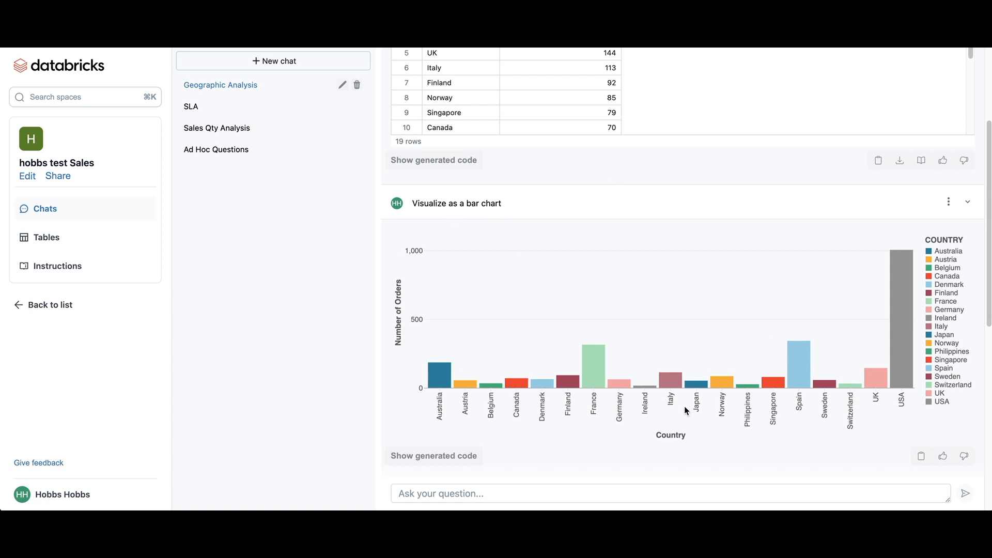
pyautogui.moveTo(843, 195)
pyautogui.scroll(3, 895, 186)
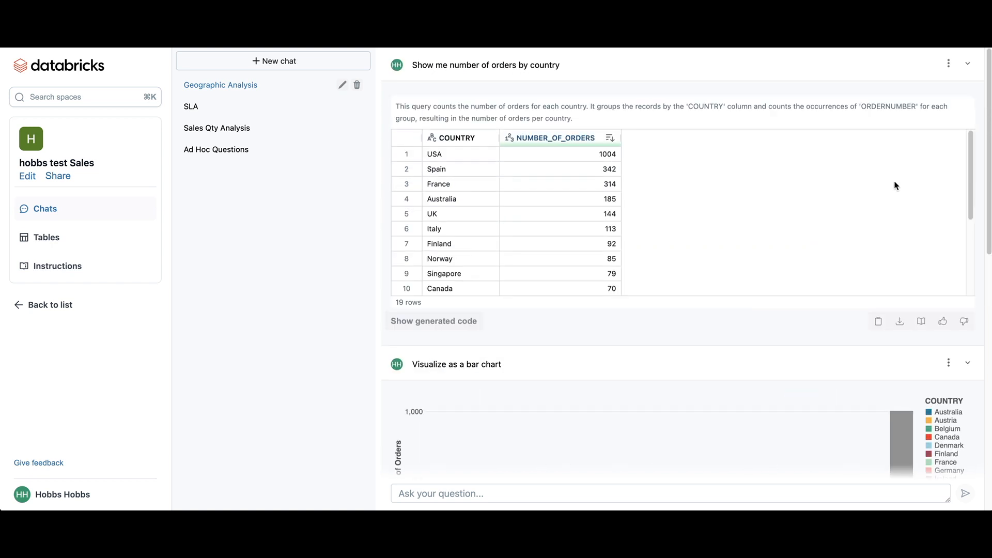
# Step: Inspect the generated SQL for the question on Spain's most popular product line, and hide it again
pyautogui.scroll(-9, 586, 348)
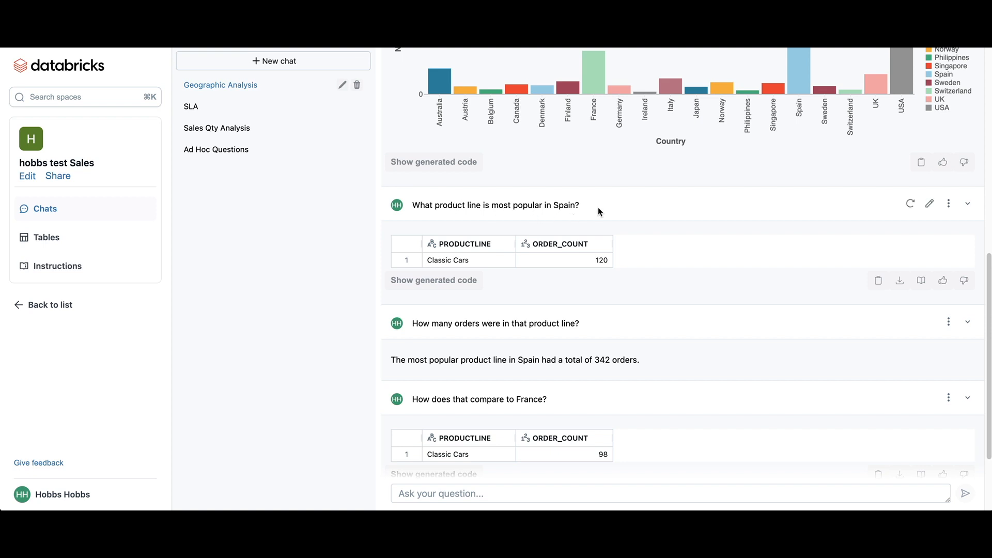
pyautogui.click(436, 281)
pyautogui.moveTo(435, 413); pyautogui.dragTo(413, 343)
pyautogui.click(491, 325)
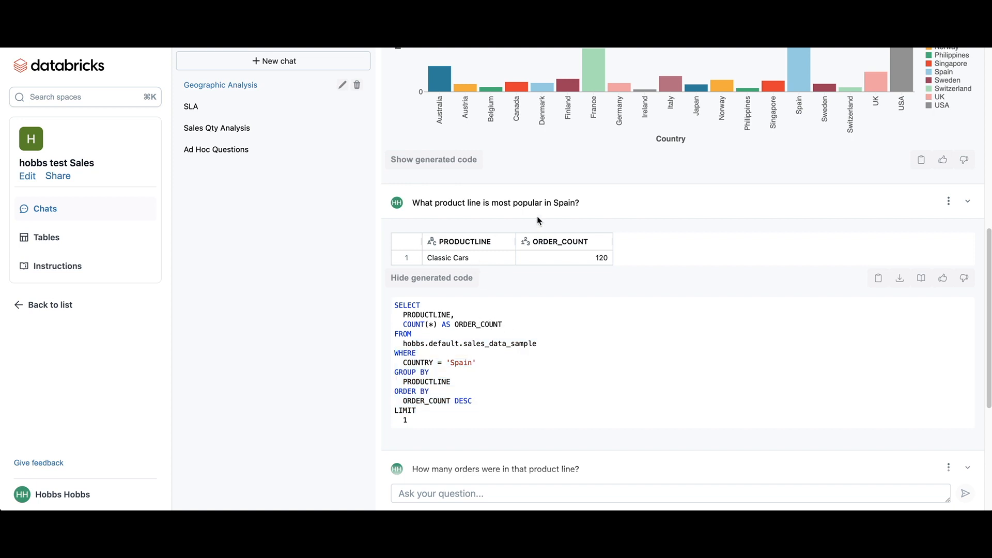
pyautogui.click(432, 279)
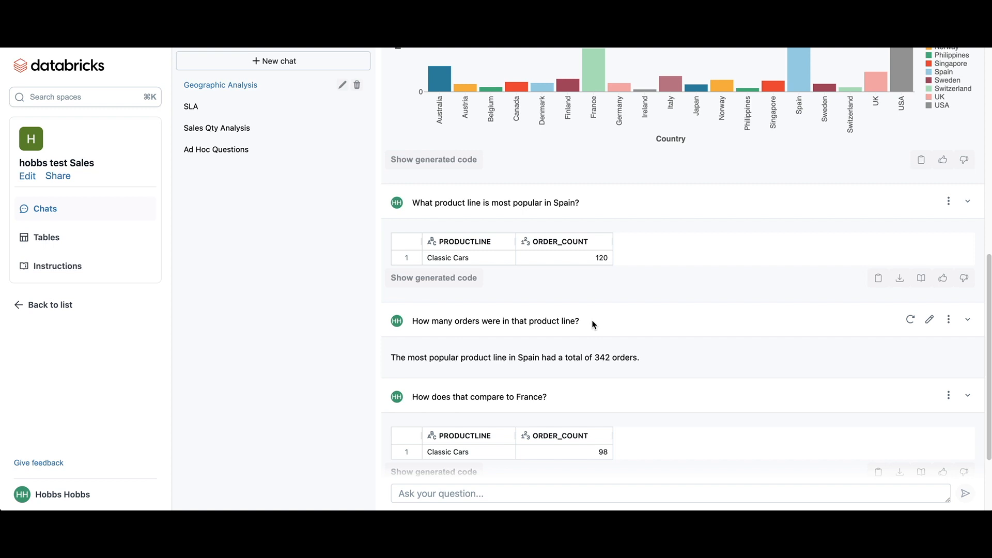
# Step: Review the follow-up questions on the order count of that product line and the comparison to France
pyautogui.moveTo(584, 321); pyautogui.dragTo(510, 323)
pyautogui.click(511, 322)
pyautogui.scroll(-1, 611, 370)
pyautogui.scroll(-1, 610, 367)
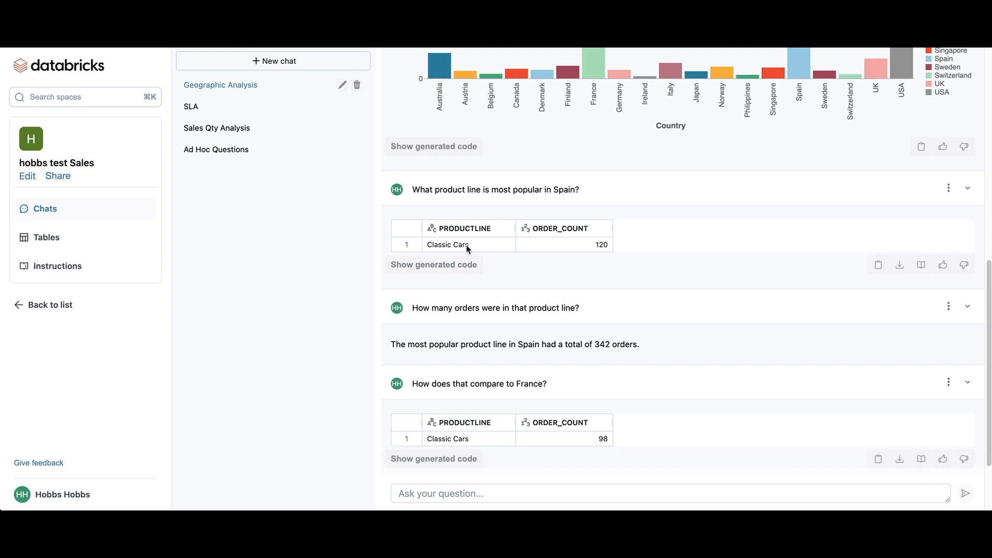
pyautogui.scroll(-1, 657, 359)
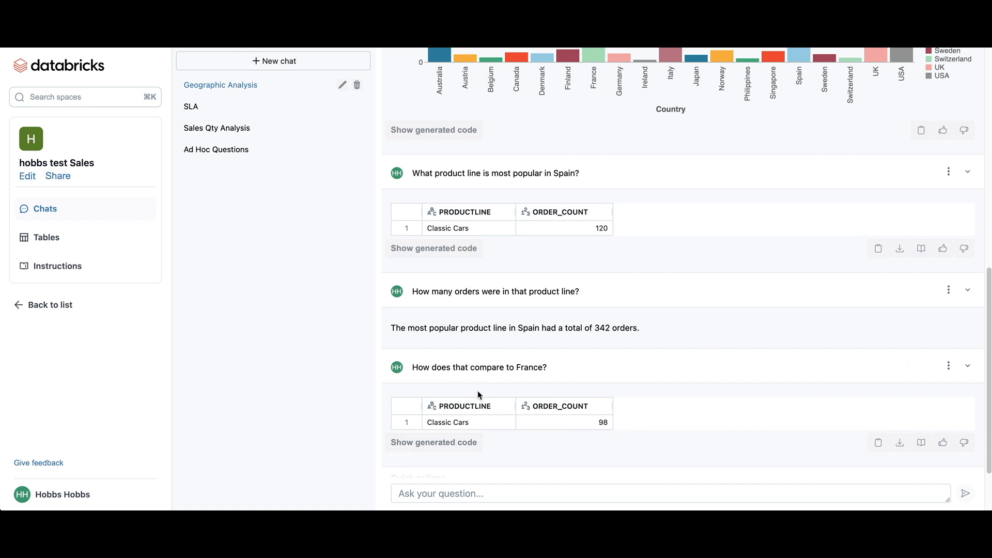
pyautogui.doubleClick(461, 367)
pyautogui.click(494, 369)
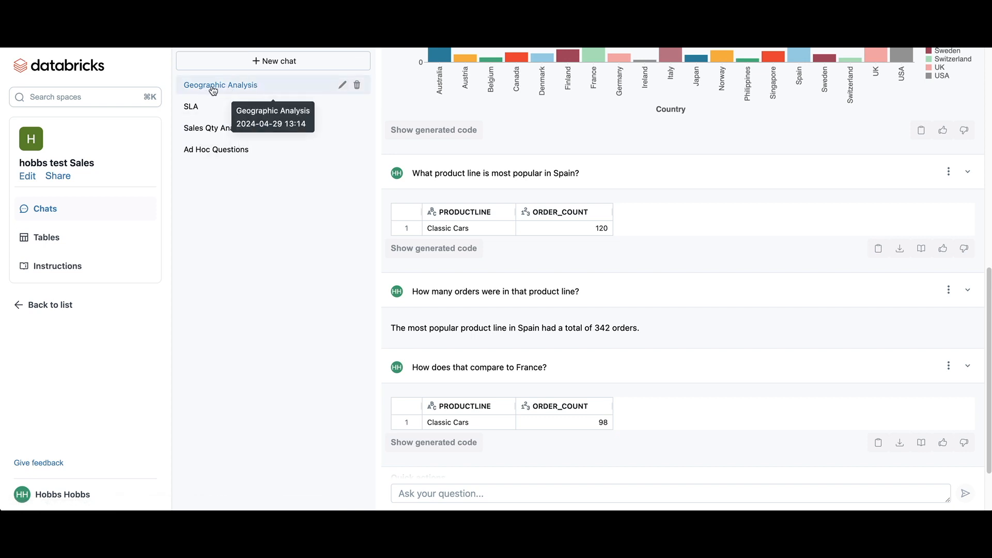
# Step: Open the Sales Qty Analysis and Ad Hoc Questions chats to review their sales charts and answers
pyautogui.click(214, 129)
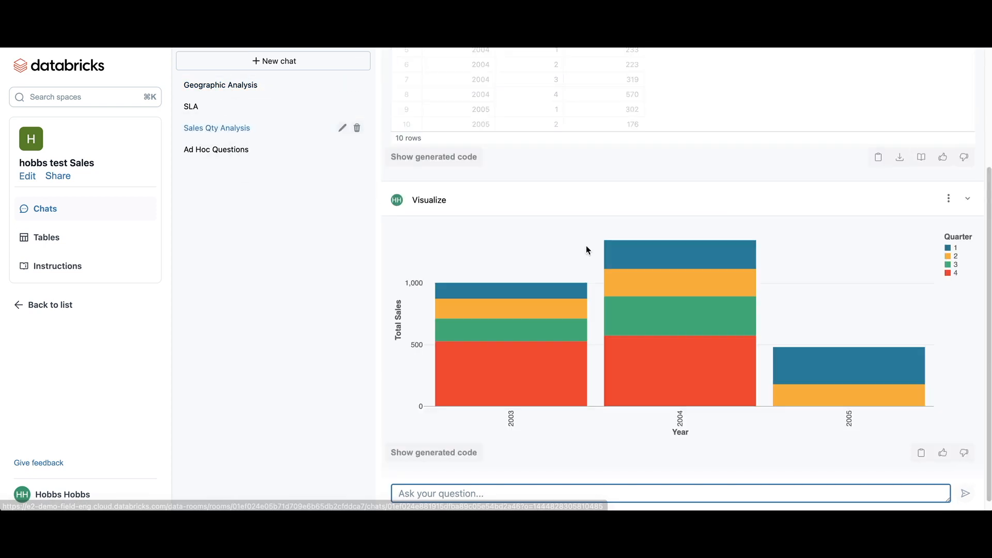
pyautogui.scroll(3, 586, 247)
pyautogui.click(229, 151)
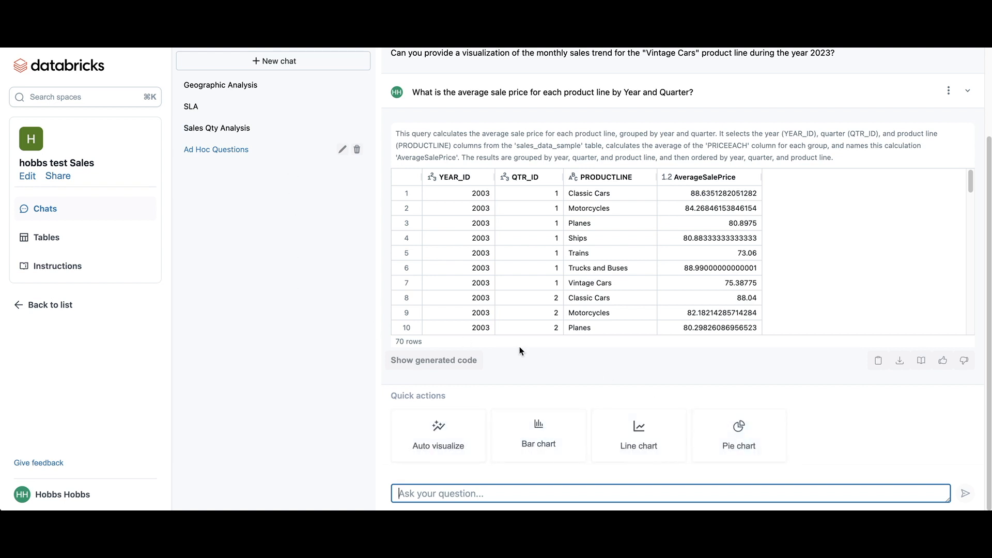
pyautogui.click(831, 125)
pyautogui.moveTo(911, 92)
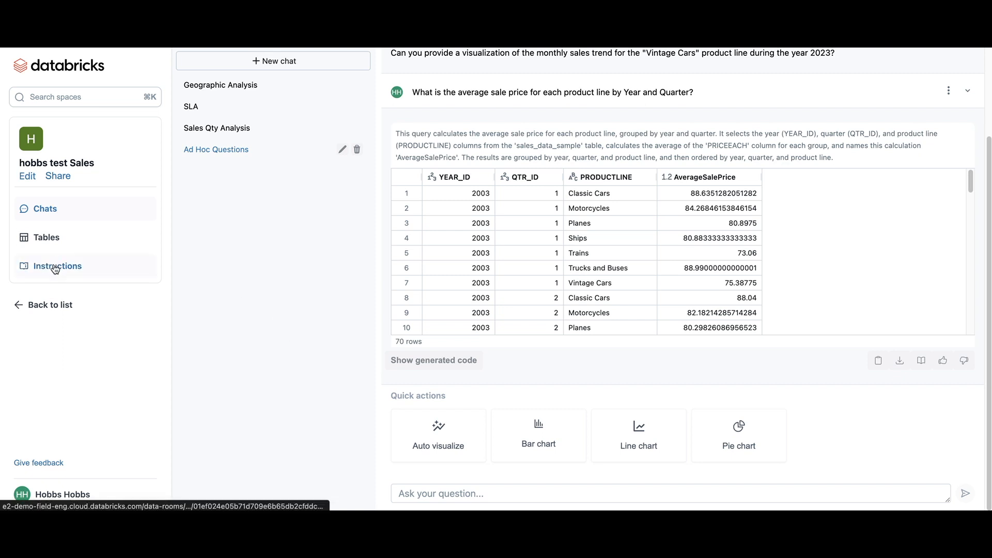
# Step: Add a new instruction to the space and name it "Instructions"
pyautogui.click(129, 278)
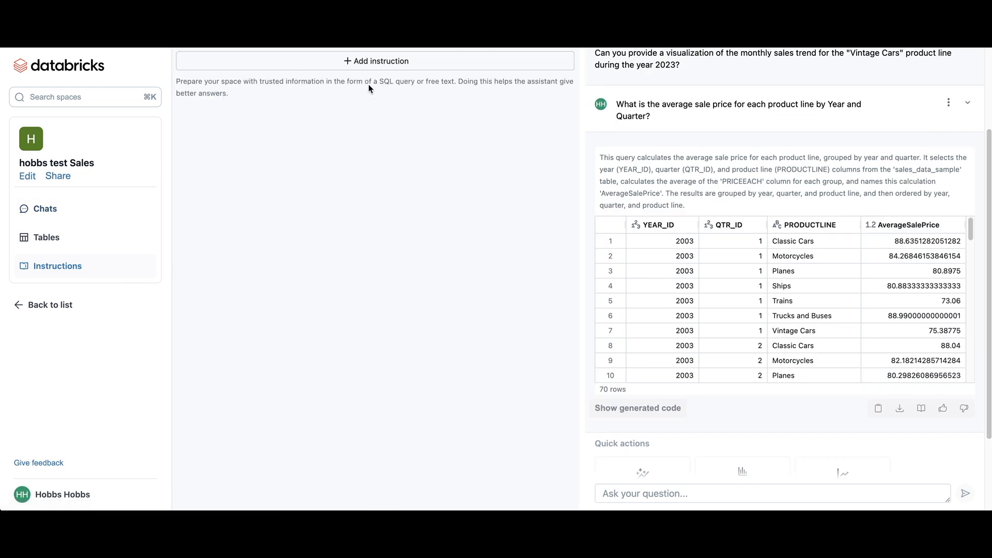
pyautogui.click(373, 65)
pyautogui.click(642, 62)
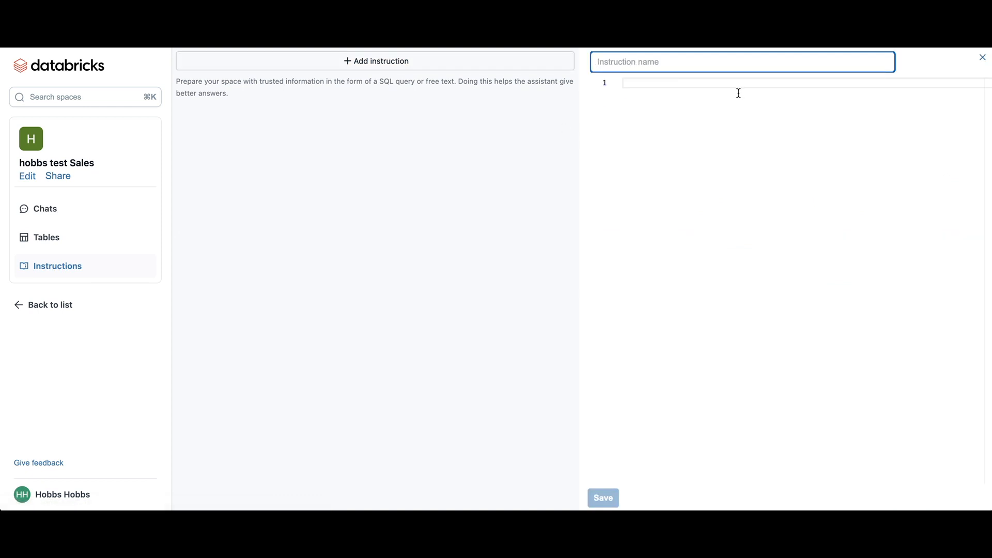
pyautogui.write('I')
pyautogui.press('BackSpace')
pyautogui.write('Instructions')
pyautogui.click(803, 124)
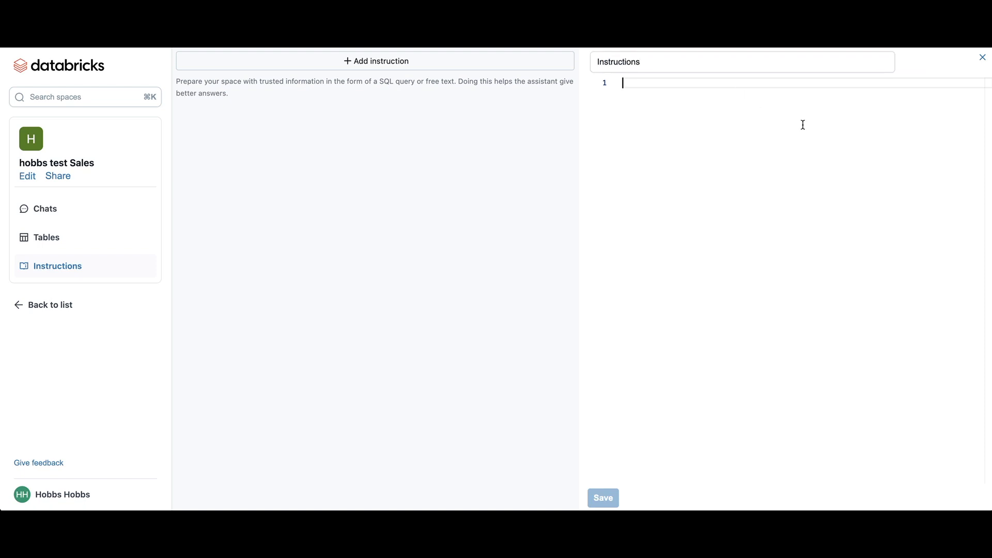
# Step: Write "When someone asks for 'Cars' they mean column abc" as the instruction's text and save it
pyautogui.write('When ')
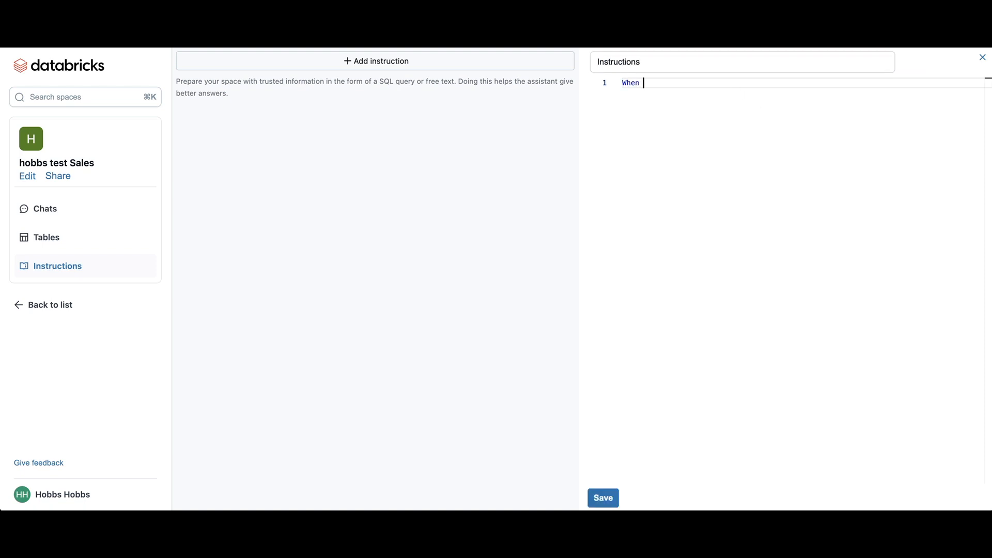
pyautogui.write("someone asks for 'Cars' they mena column abc")
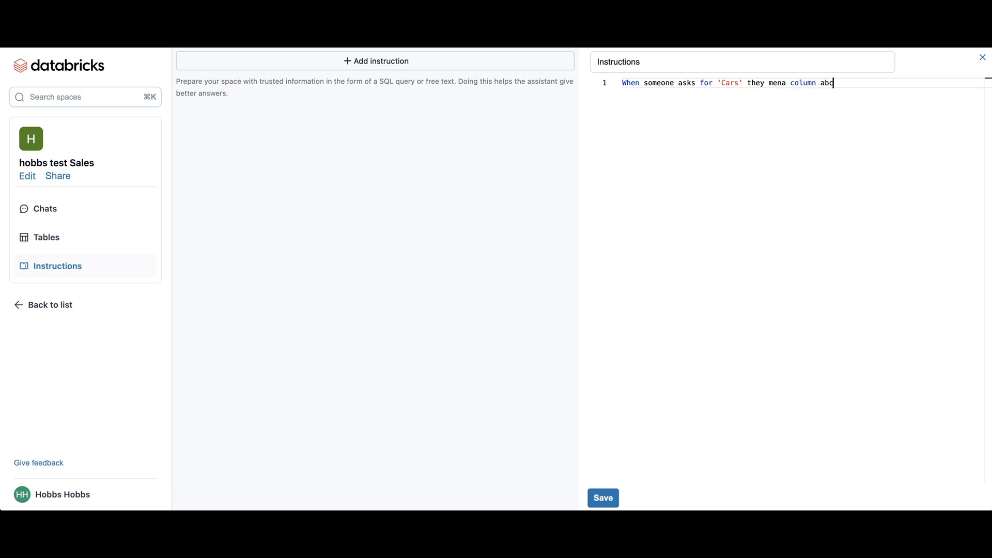
pyautogui.doubleClick(777, 83)
pyautogui.write('mean')
pyautogui.click(604, 497)
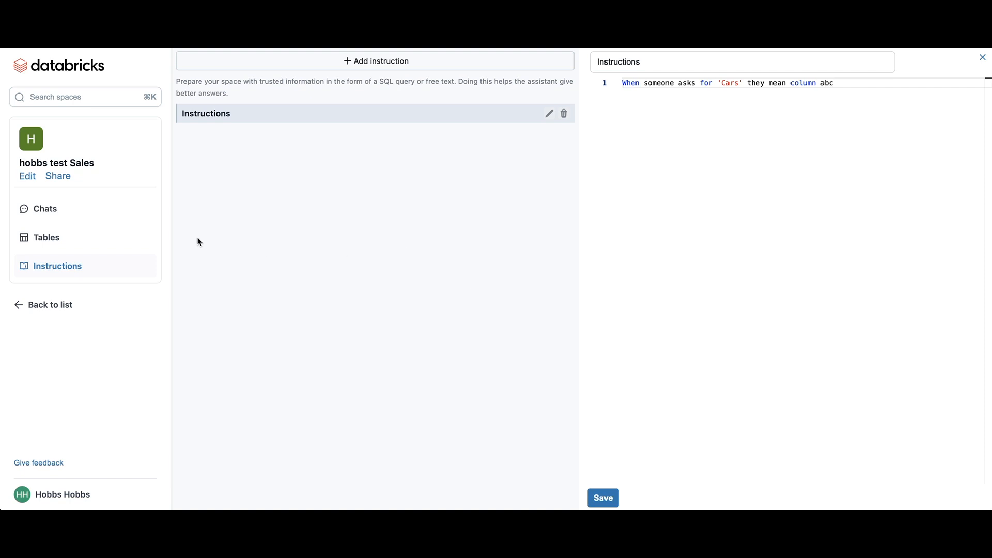
# Step: Return to the space's chats and open the sharing options for the space
pyautogui.click(57, 217)
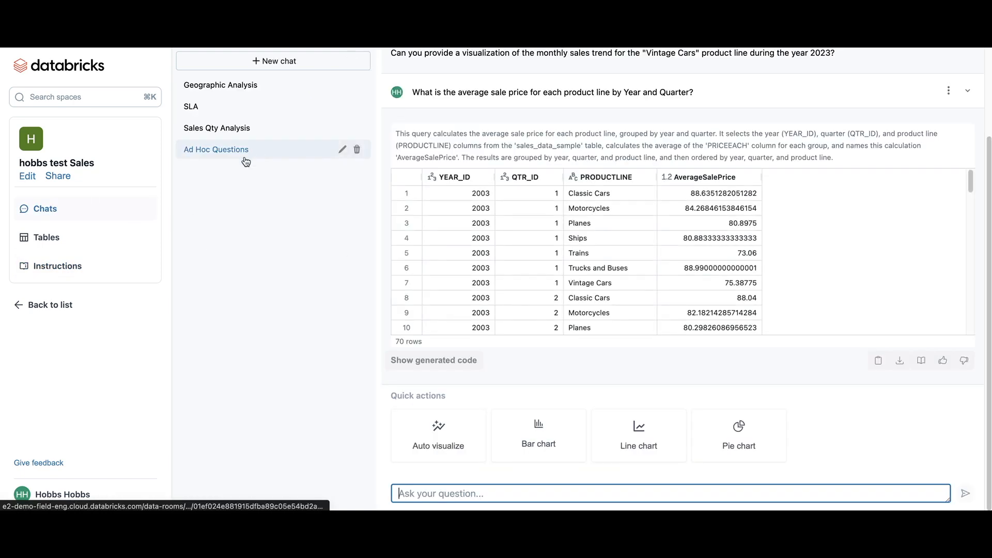
pyautogui.click(61, 177)
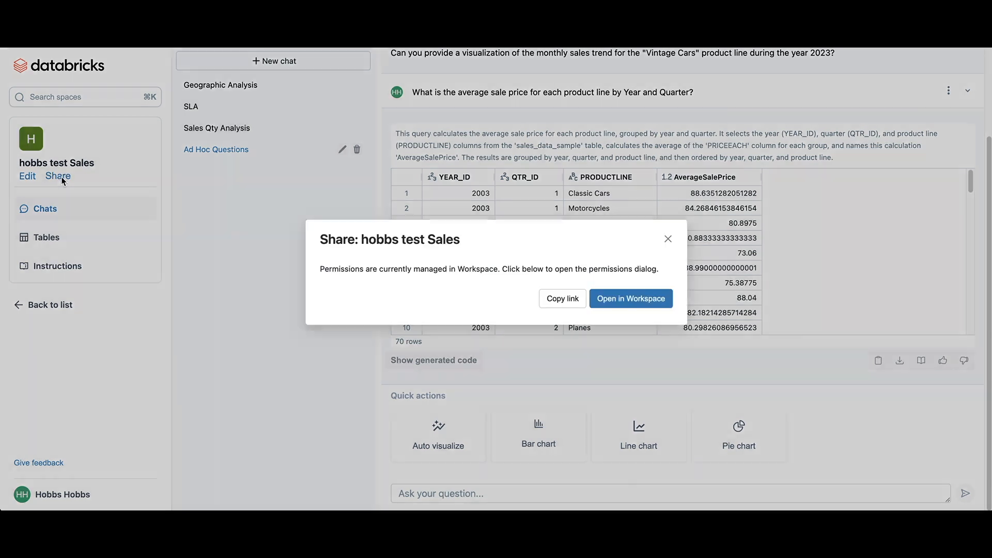